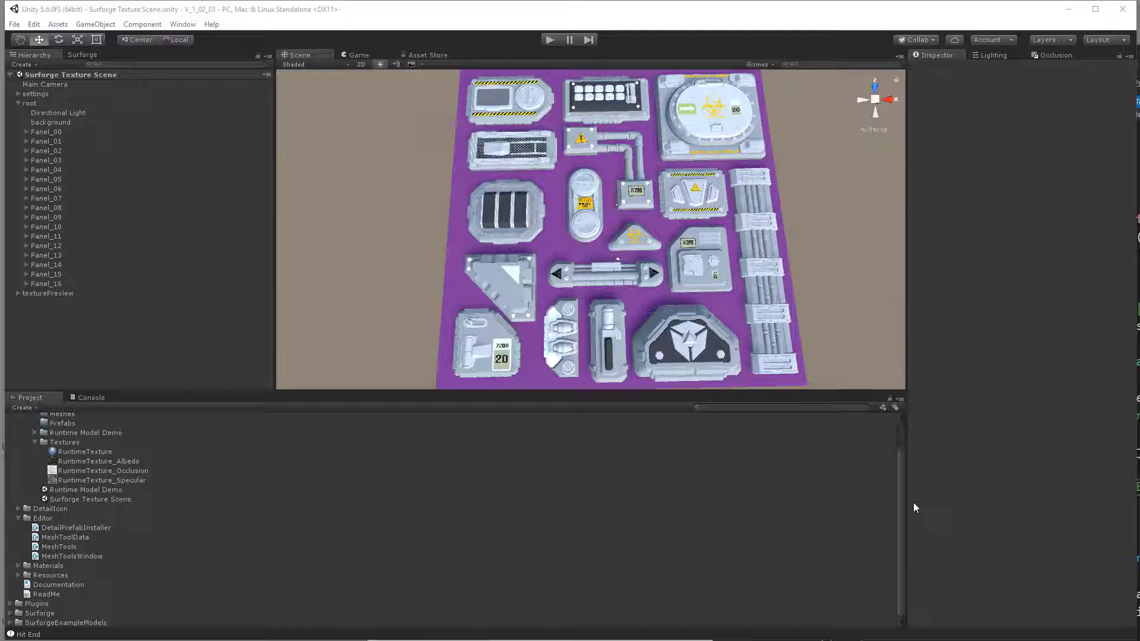
Start a New Texture in Surforge to load the sci-fi panel atlas workspace
click(87, 54)
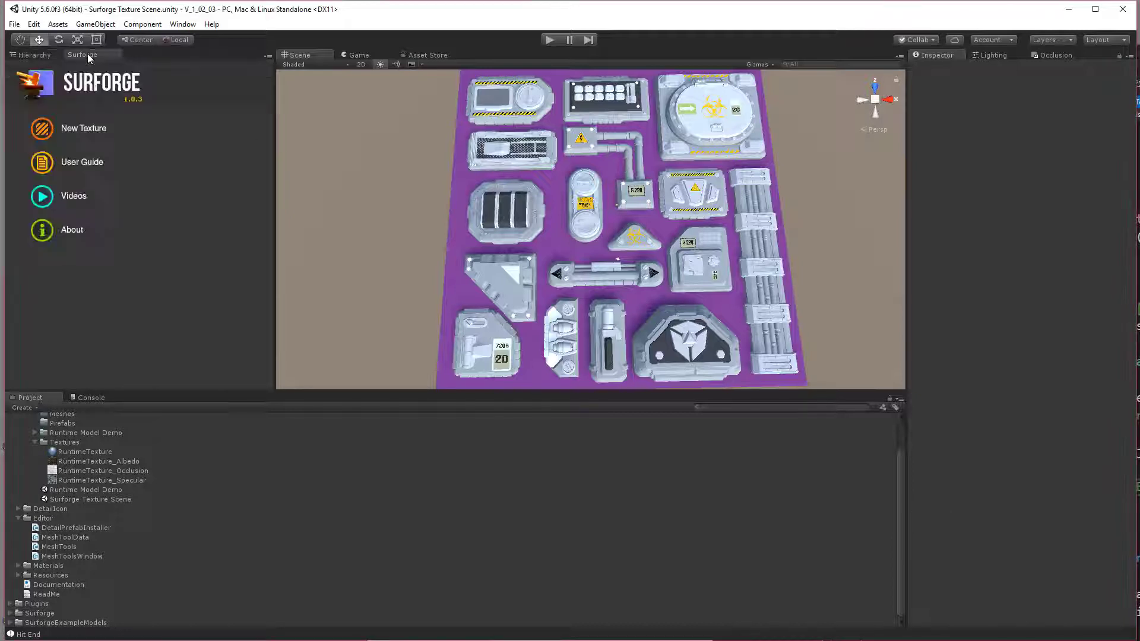
click(102, 130)
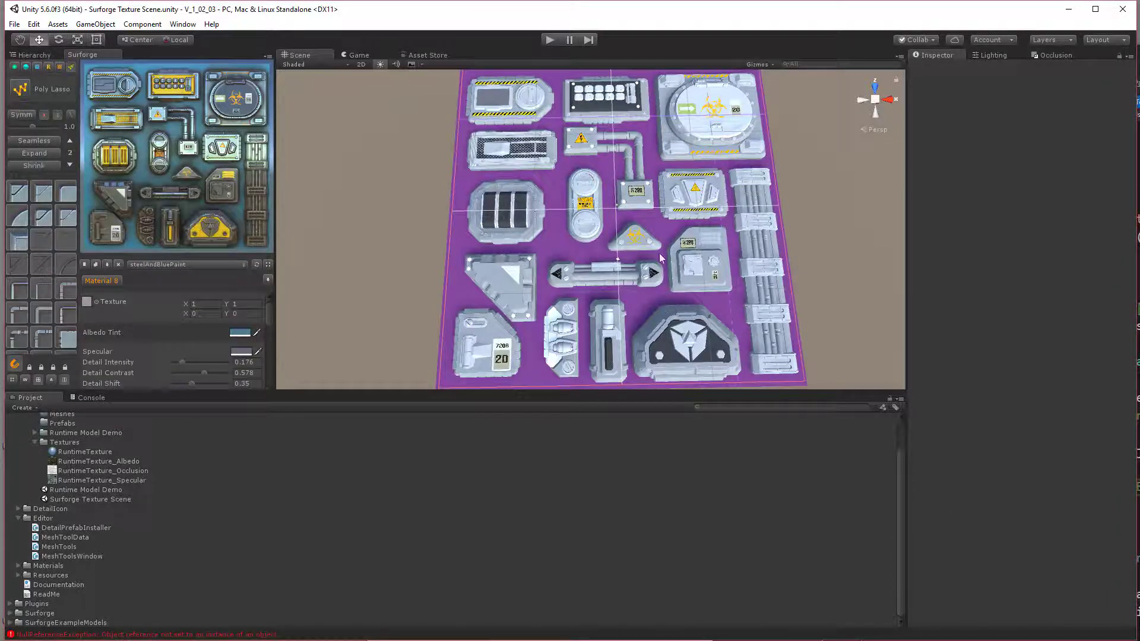
alt+drag(714, 232, 754, 336)
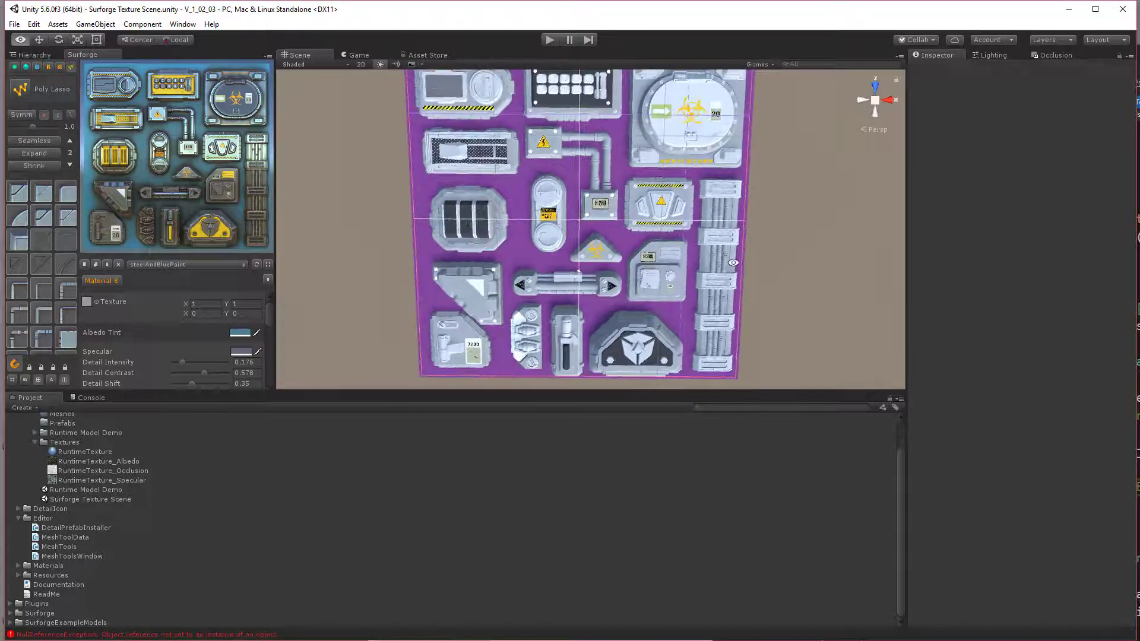
scroll(671, 185, up, 6)
Orbit and zoom the Scene view to inspect the atlas panels and their depth
scroll(671, 186, down, 3)
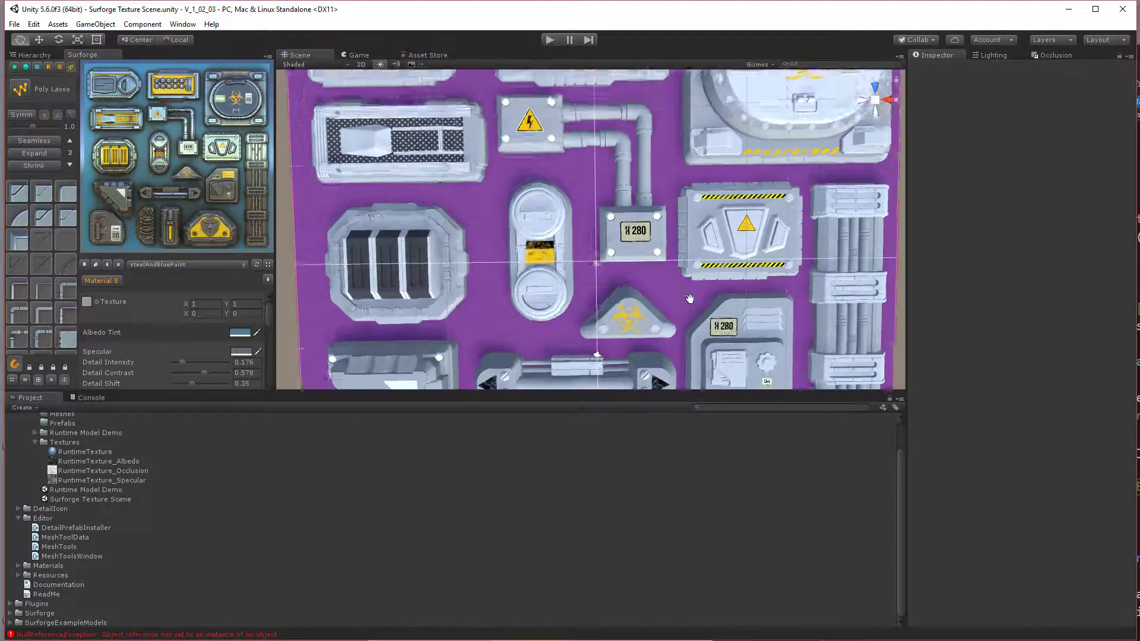
scroll(505, 221, up, 3)
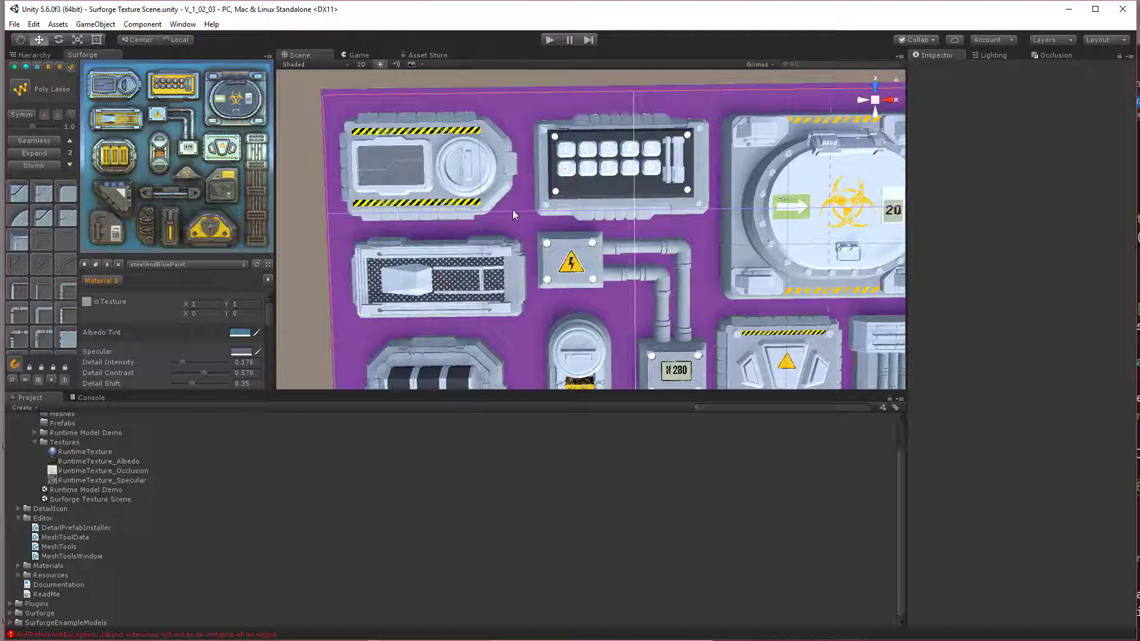
alt+drag(532, 234, 487, 230)
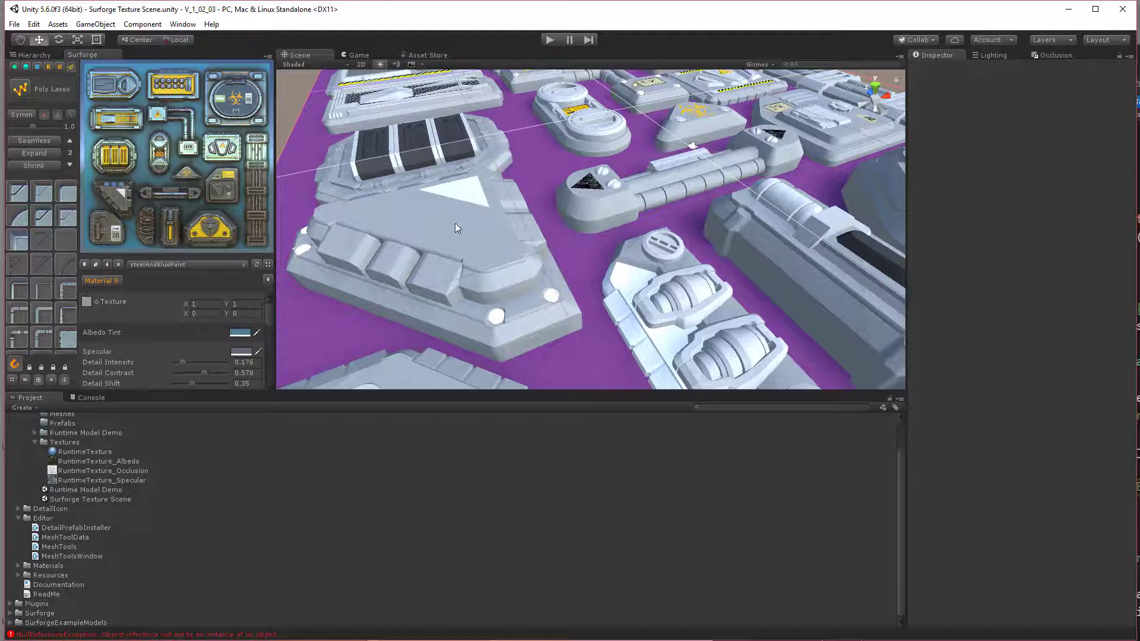
alt+drag(455, 223, 501, 374)
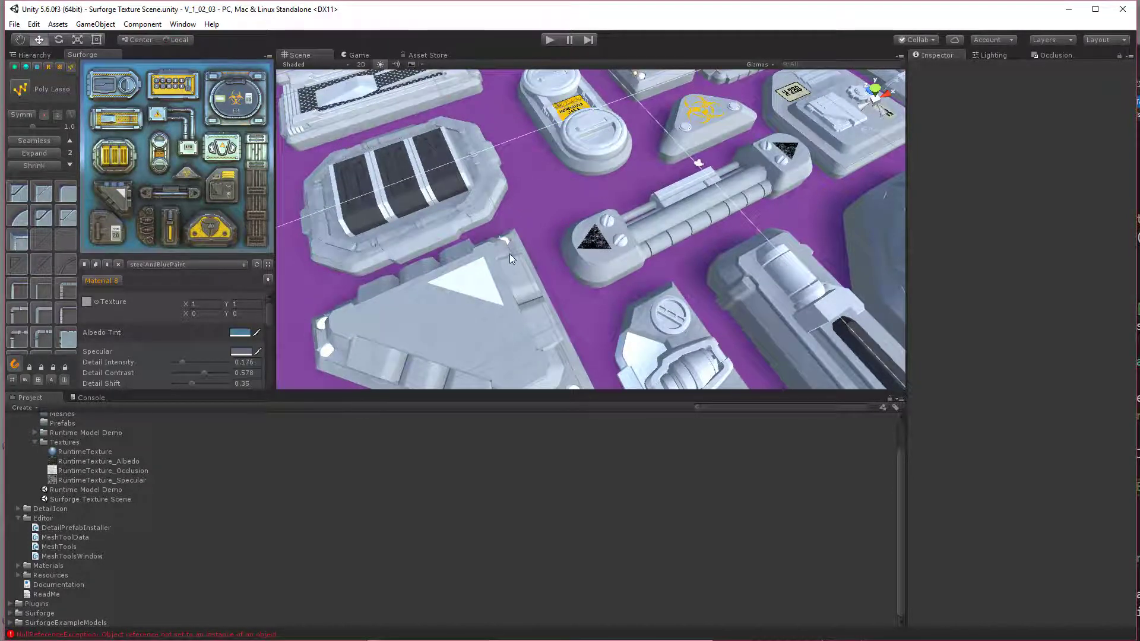
alt+drag(509, 257, 712, 222)
scroll(718, 222, down, 3)
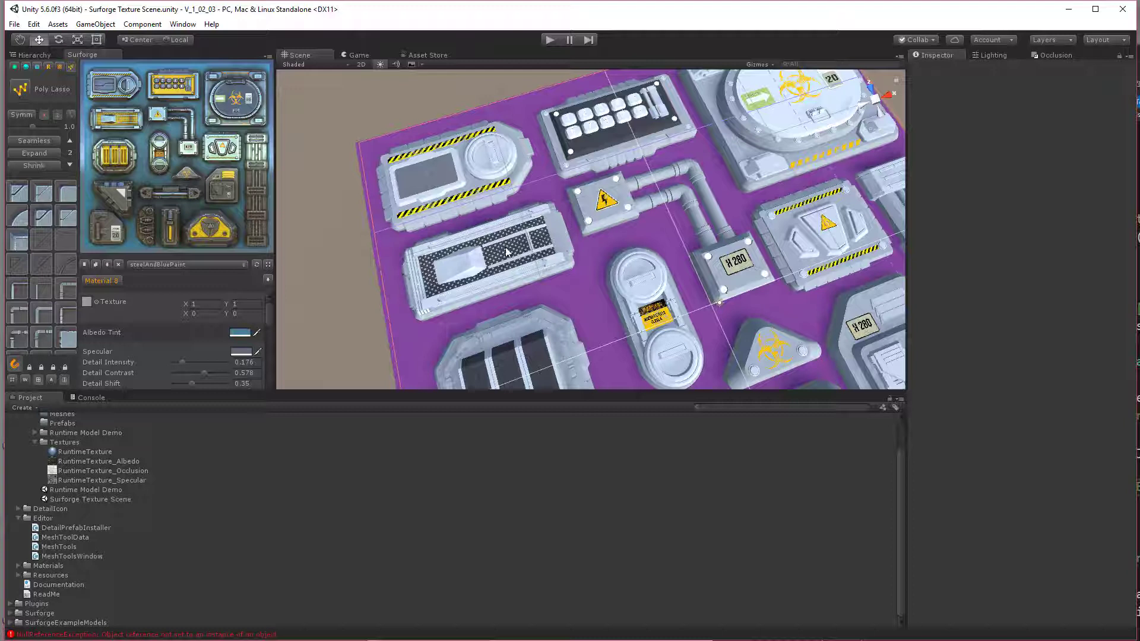
Show the Hierarchy and expand root and Panel_00 to list the panels and parts
click(21, 55)
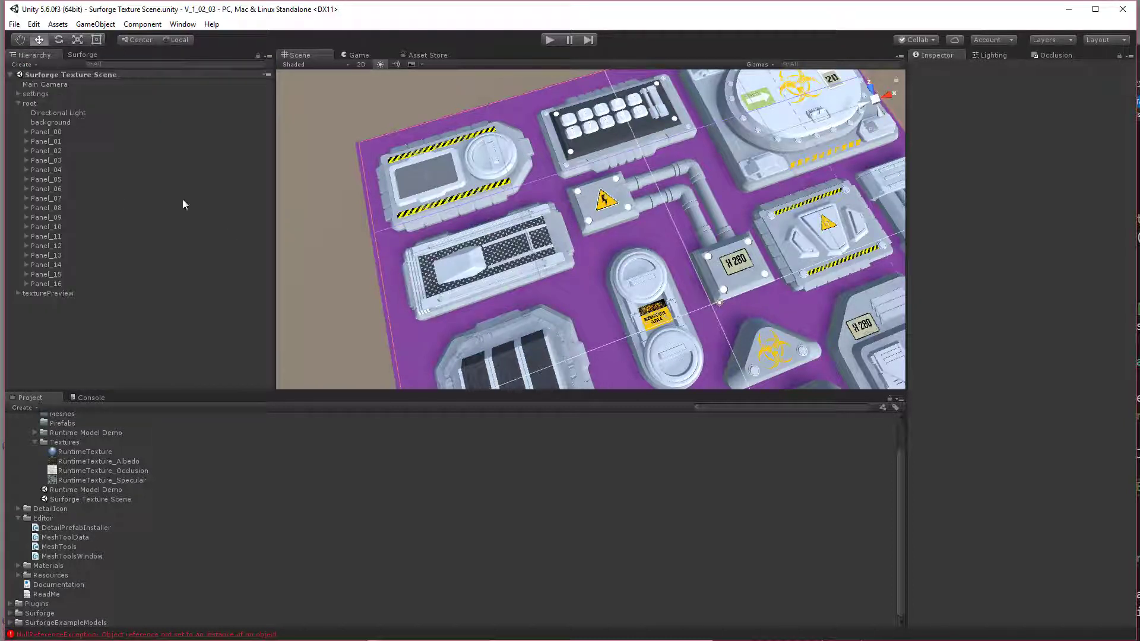
click(18, 104)
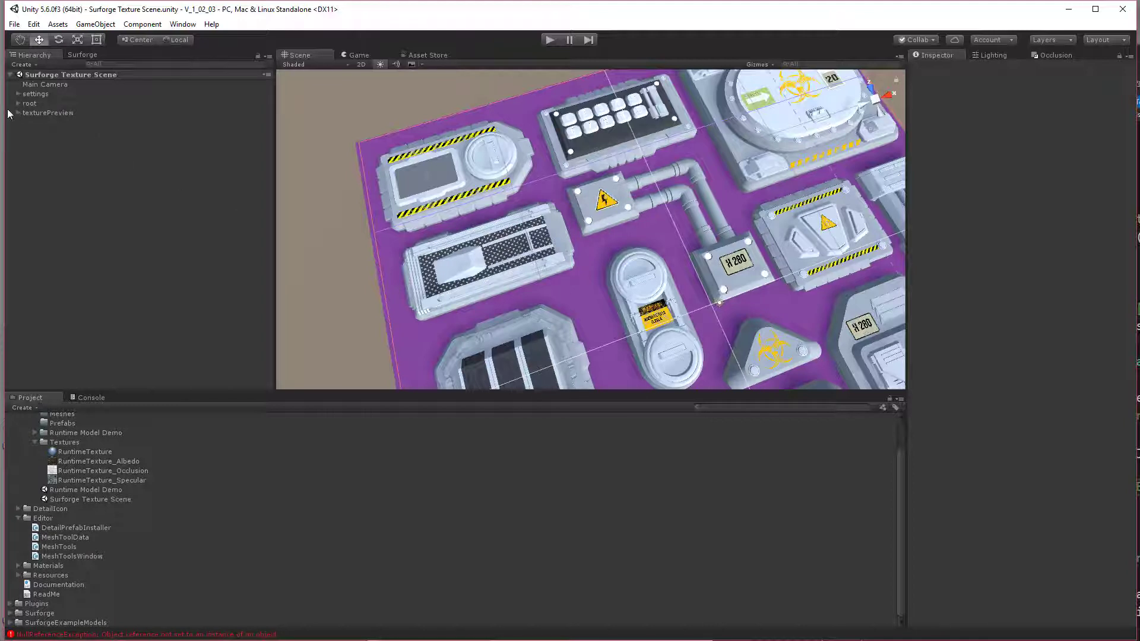
click(18, 104)
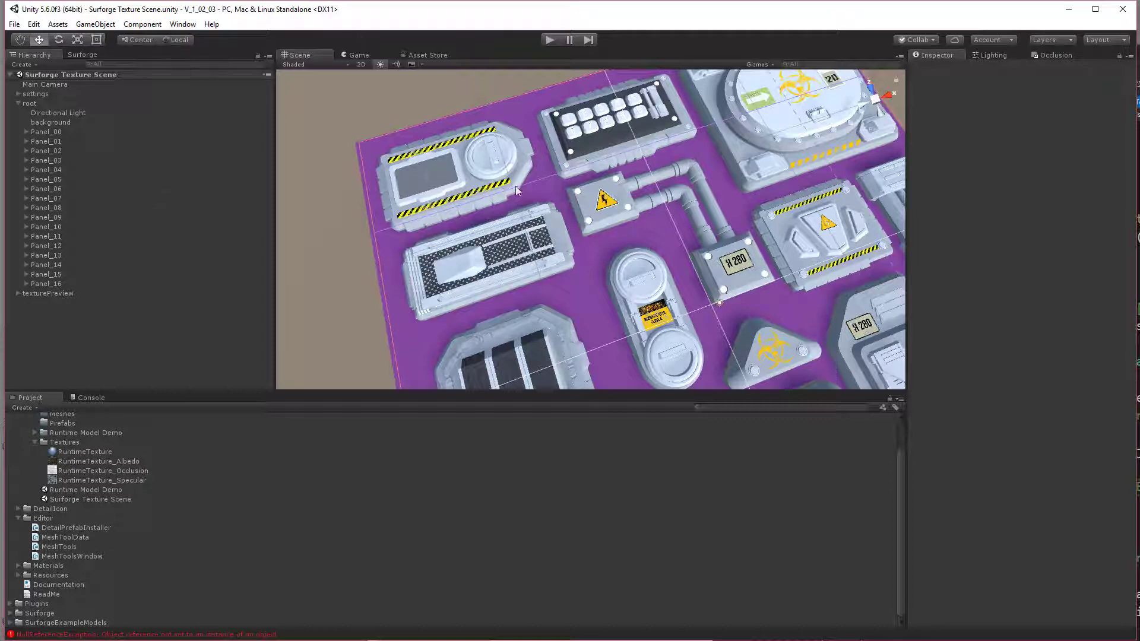
click(26, 131)
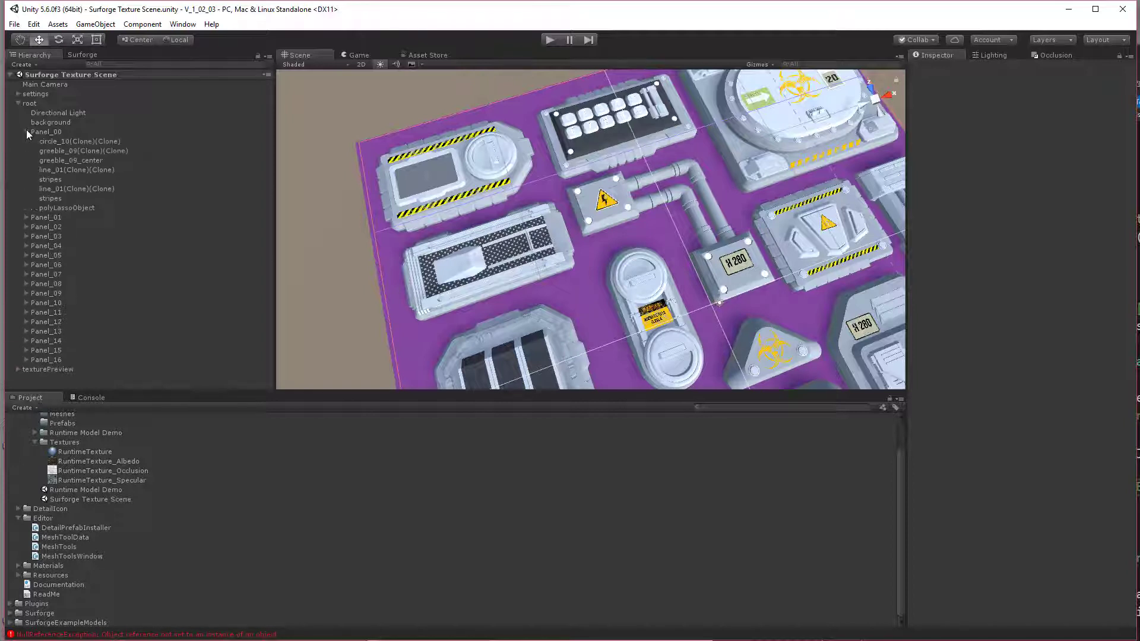
Inspect Panel_00 and its circle_10, stripes and line_01 parts, then collapse it
click(42, 131)
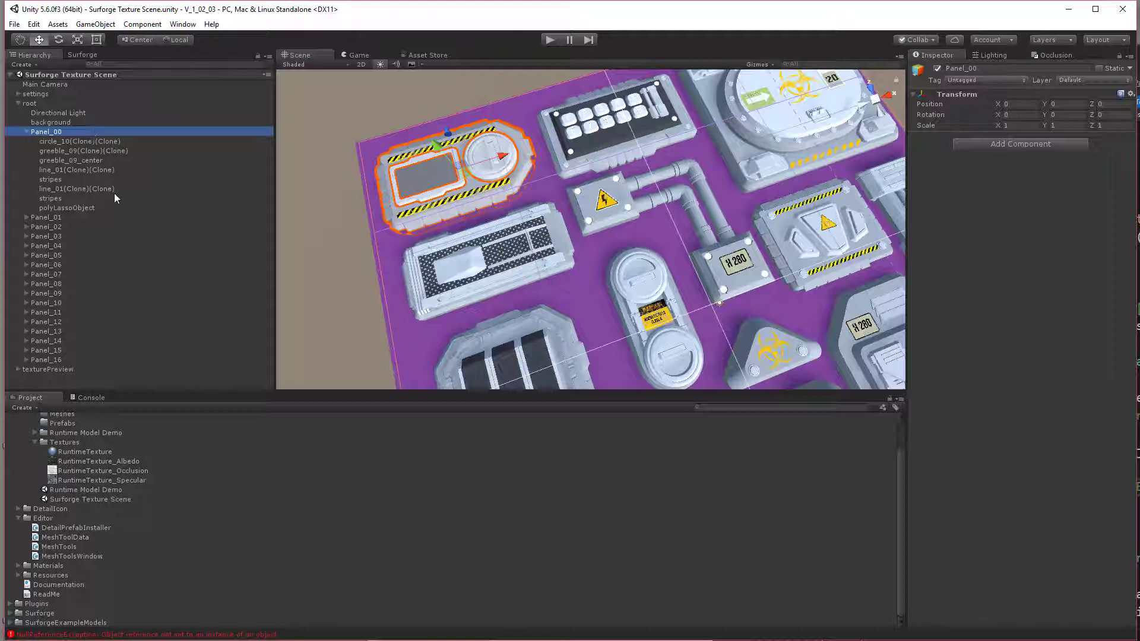
click(83, 143)
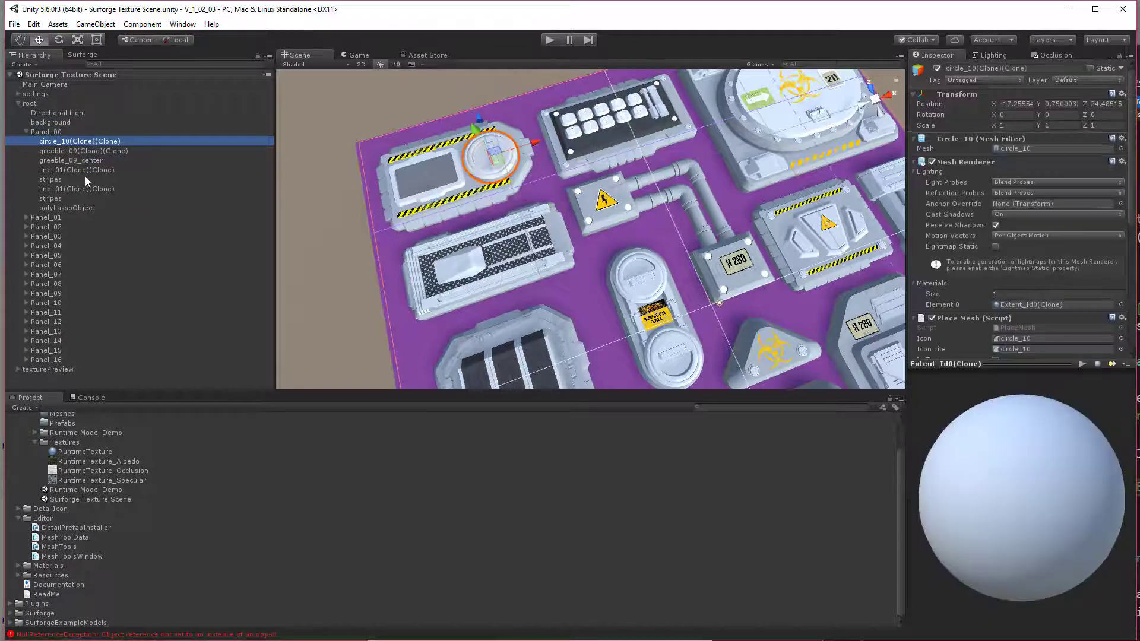
click(88, 180)
click(86, 189)
click(88, 198)
click(90, 169)
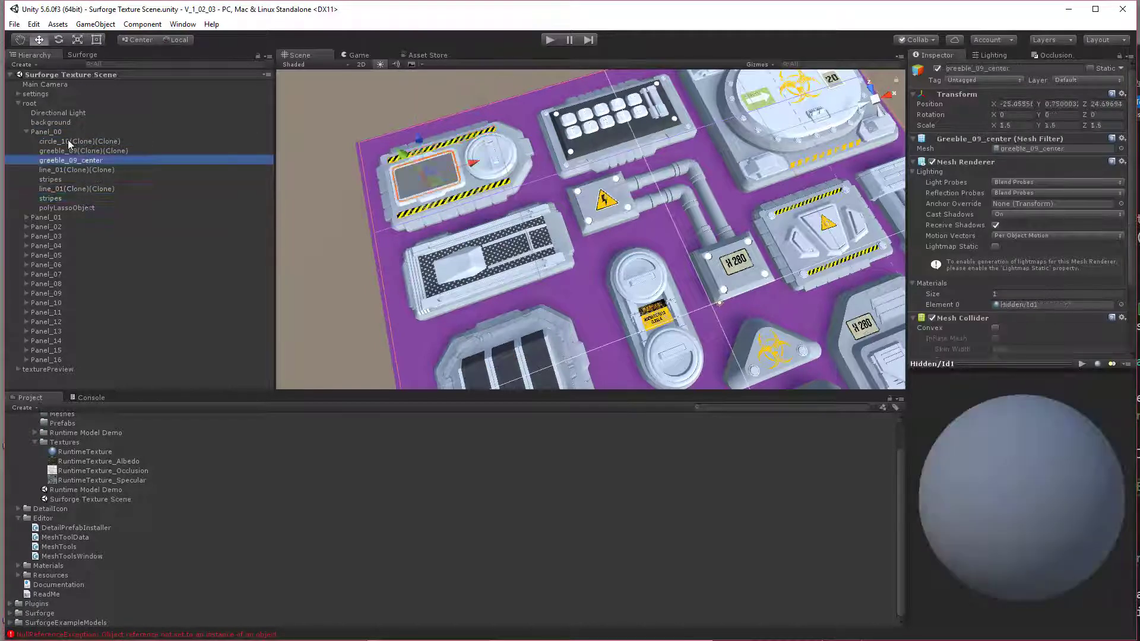
click(40, 133)
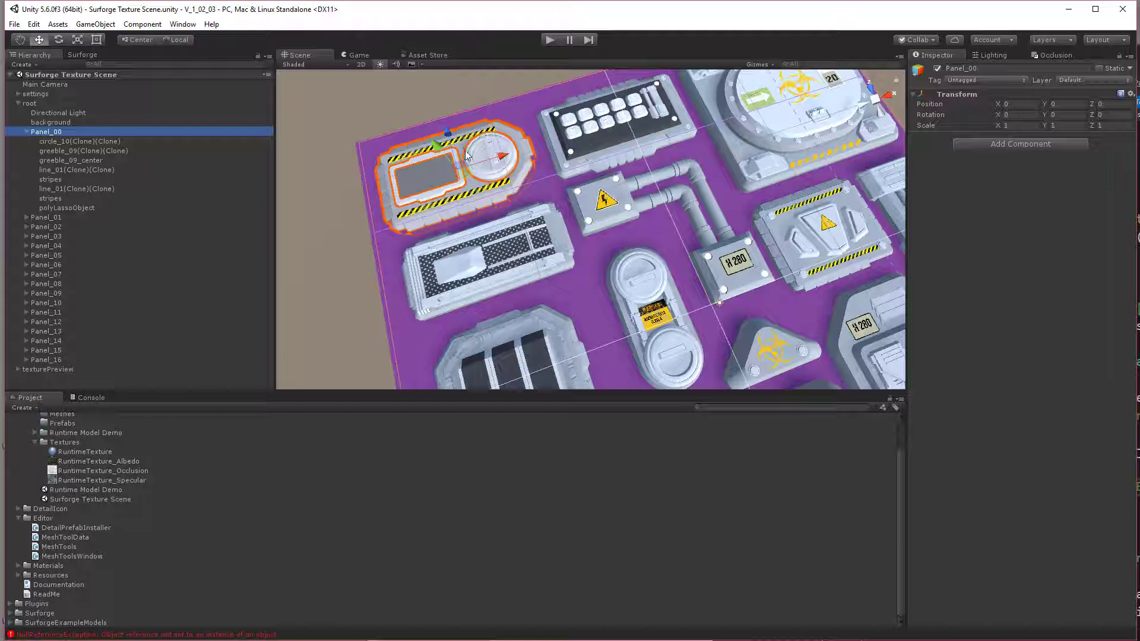
click(26, 131)
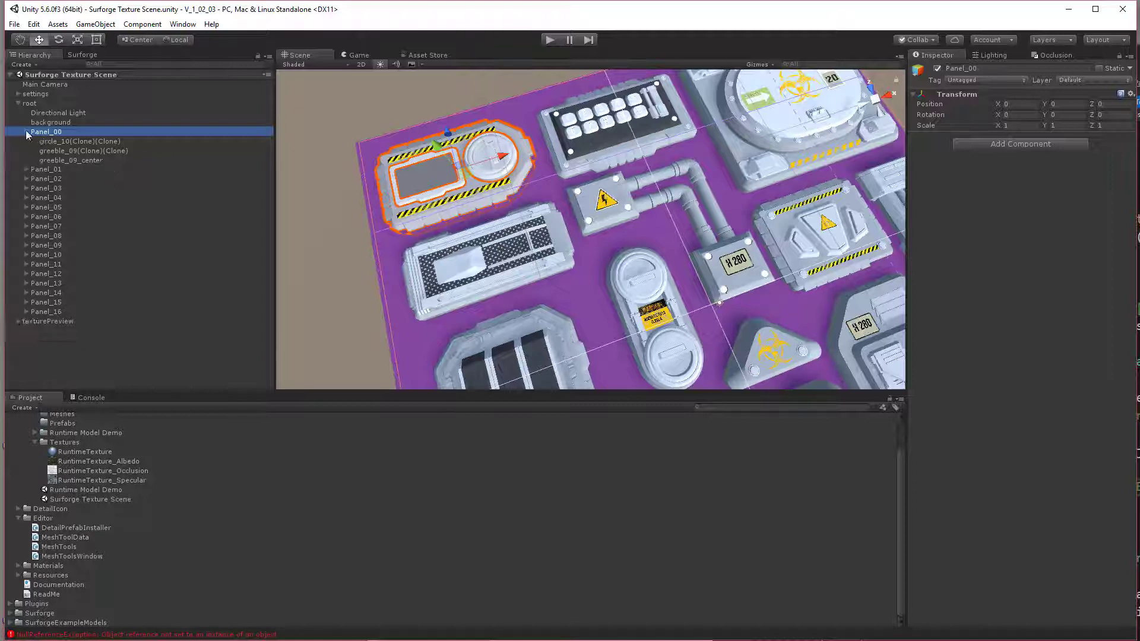
Inspect Panel_04, Panel_09, Panel_13, Panel_08, Panel_05 and Panel_02 in the scene
click(82, 170)
click(82, 217)
click(89, 255)
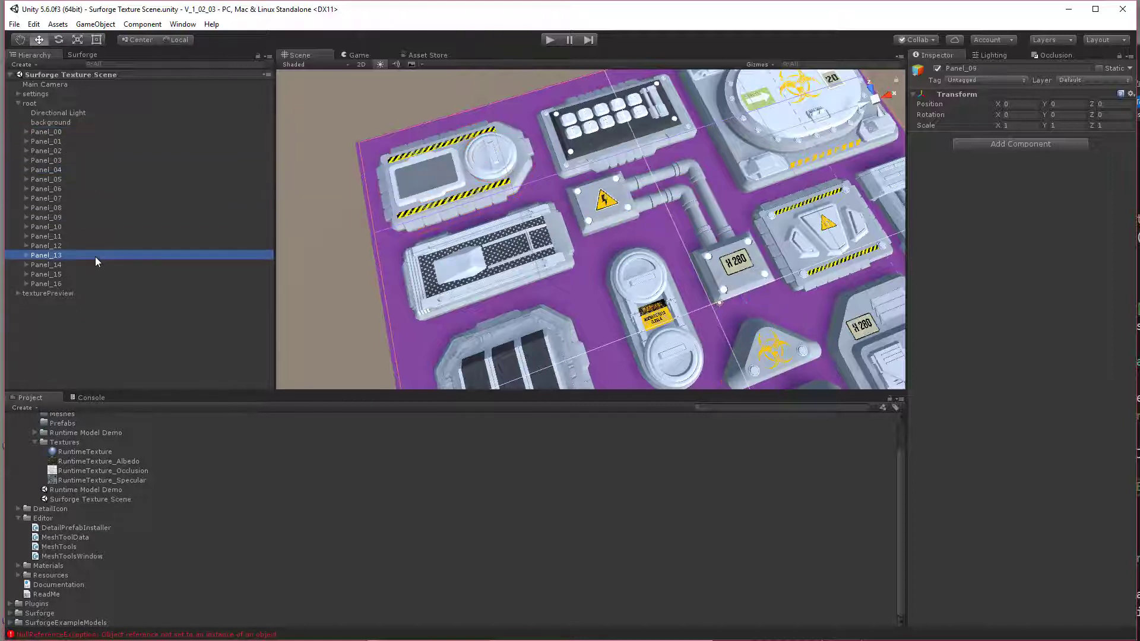
click(84, 208)
click(83, 179)
click(83, 151)
click(81, 179)
click(83, 207)
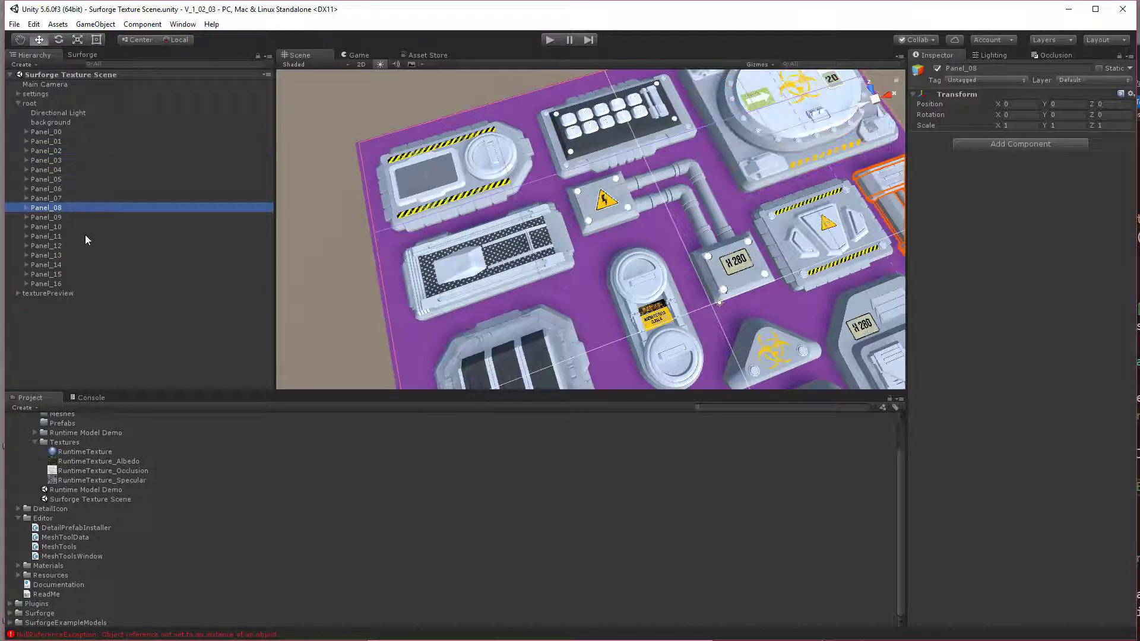
Inspect Panel_11, Panel_06, Panel_10, Panel_12 and Panel_15, then select Panel_00
click(87, 236)
click(89, 218)
click(86, 188)
click(83, 152)
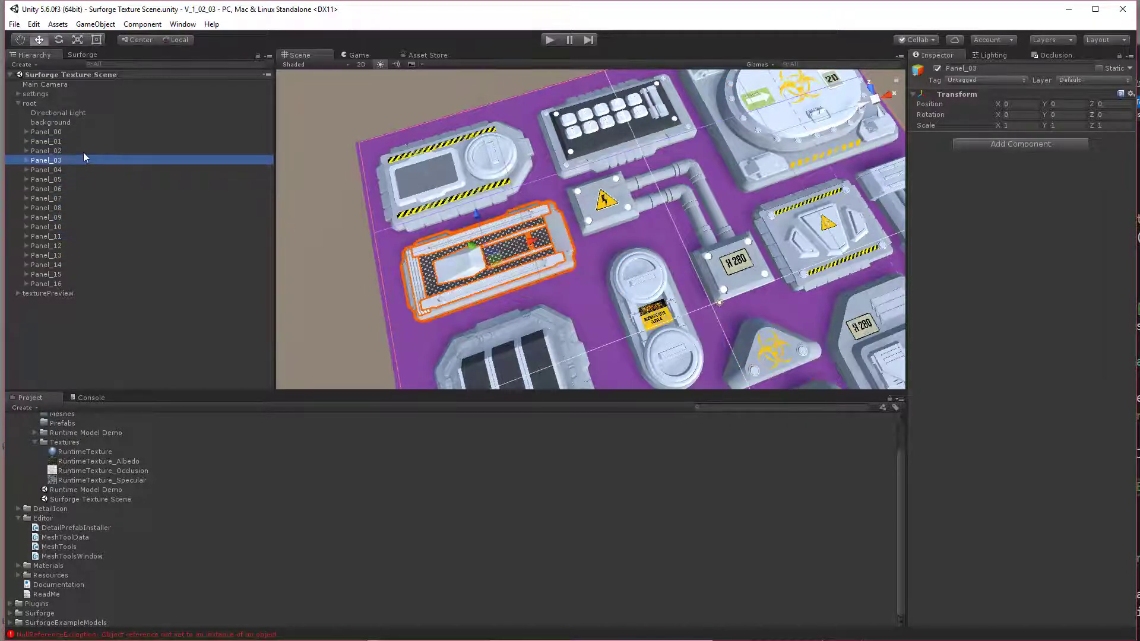
click(89, 227)
click(89, 245)
click(84, 273)
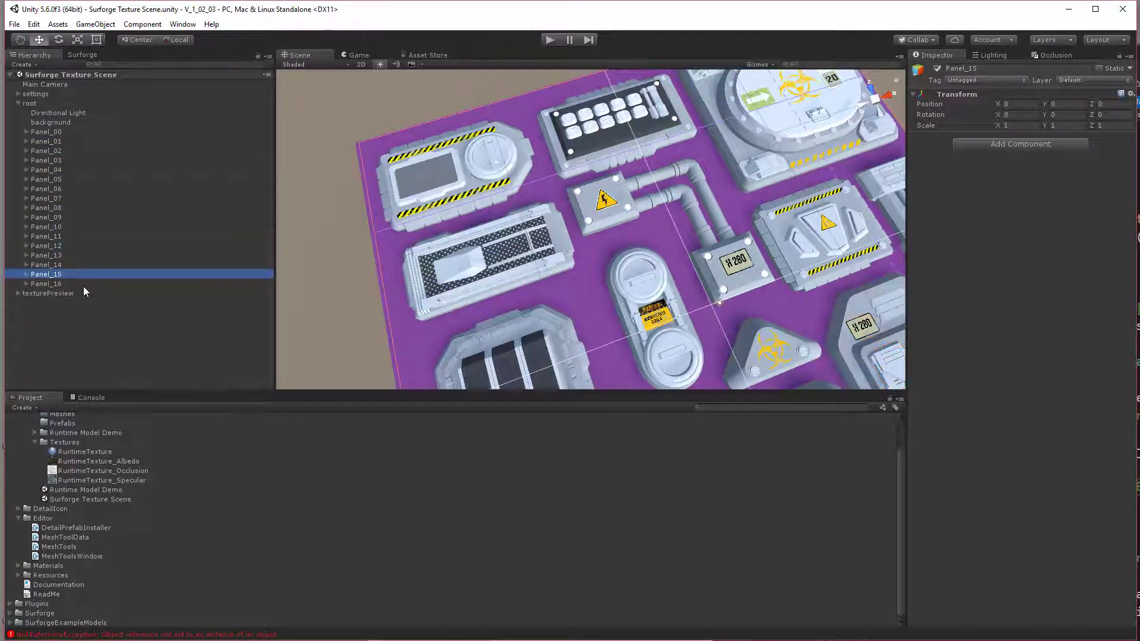
click(69, 132)
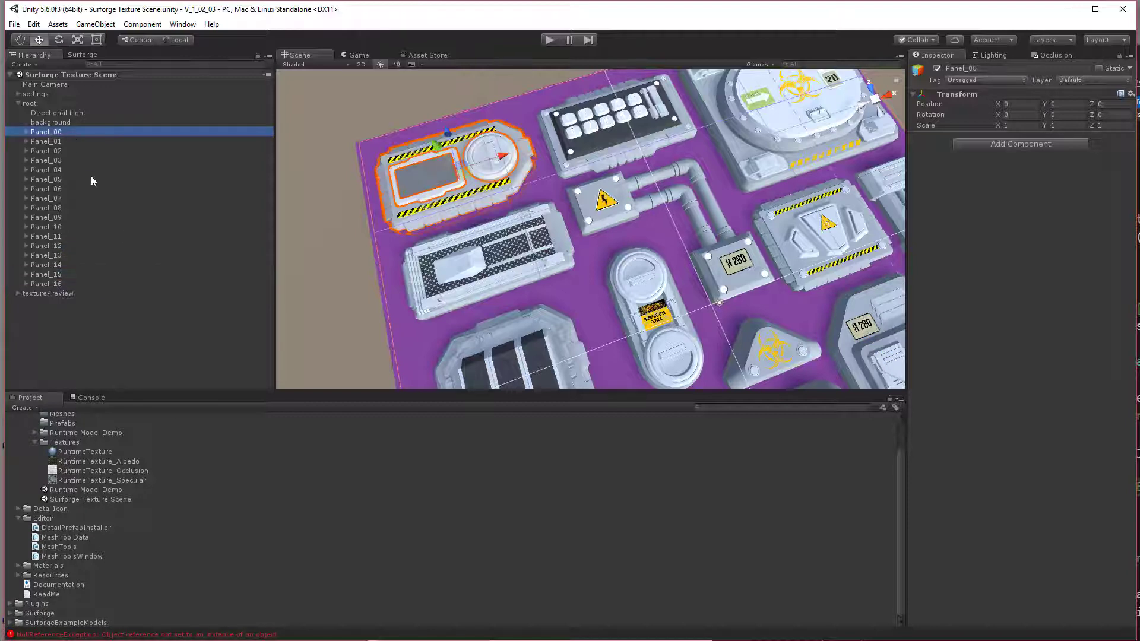
Save Panel_00 through Panel_16 as run-time meshes with Surforge Tools' Save As Run-Time Mesh
shift+click(67, 281)
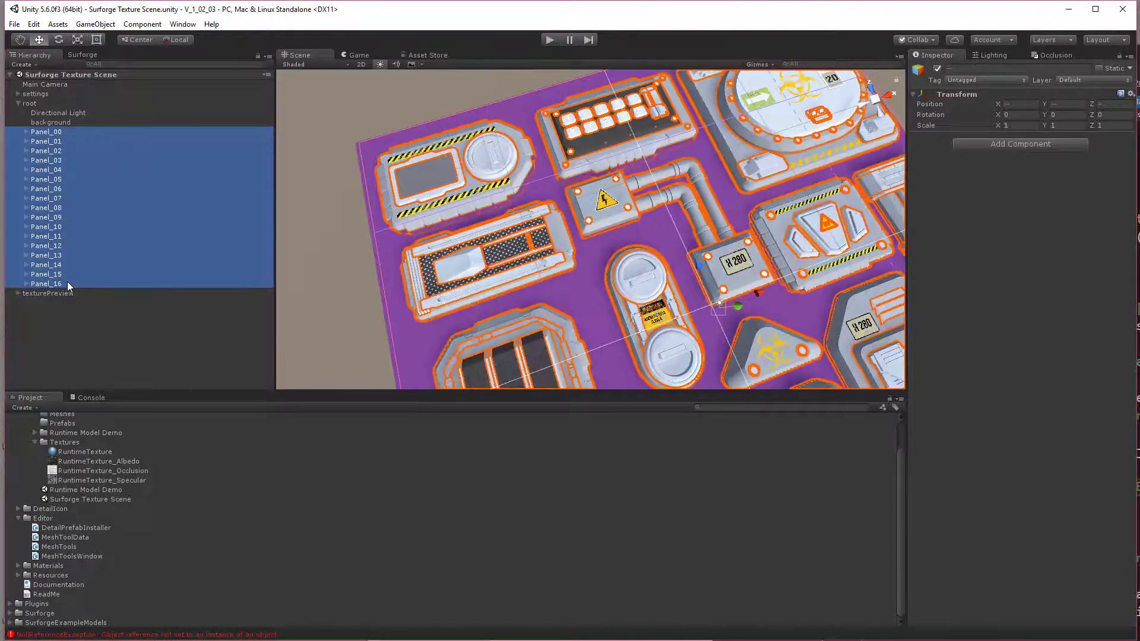
right_click(84, 191)
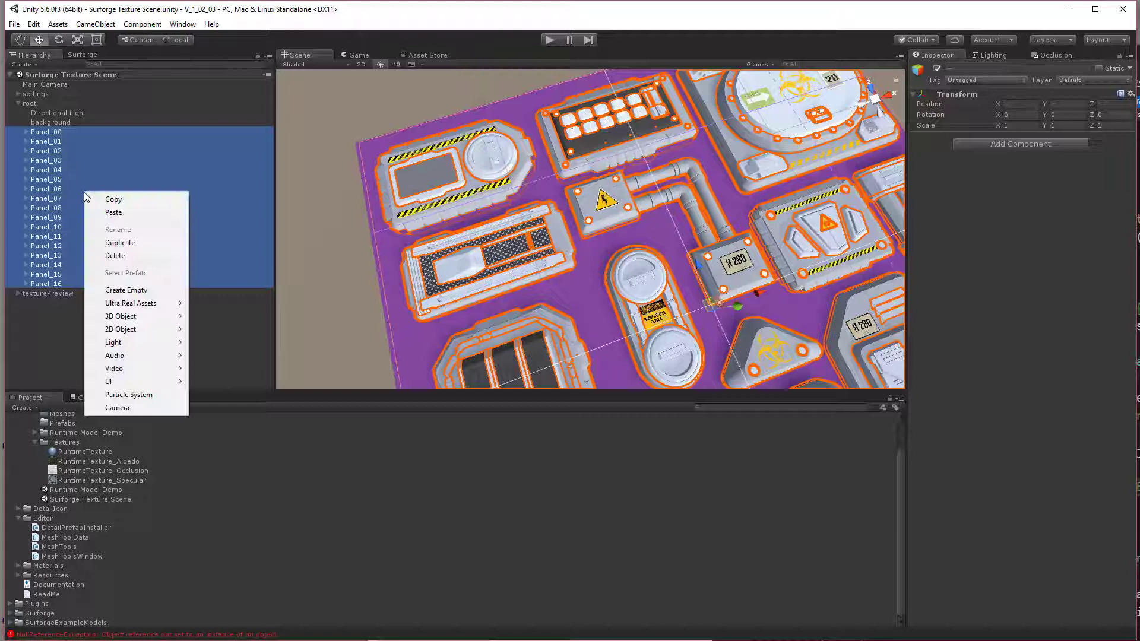
mouse_move(114, 306)
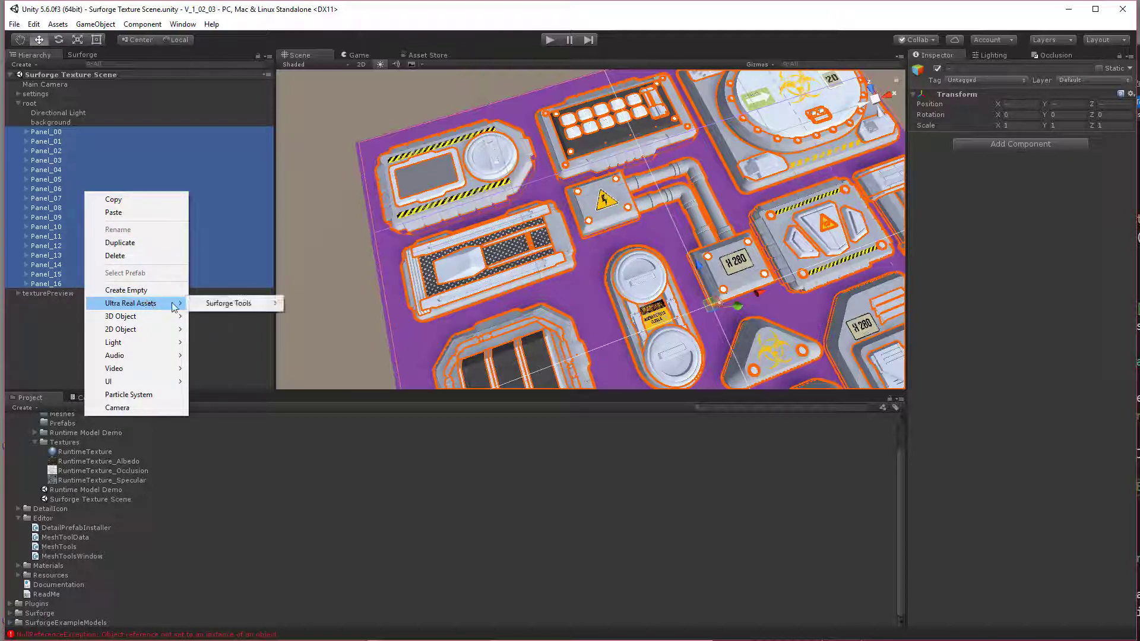
mouse_move(255, 305)
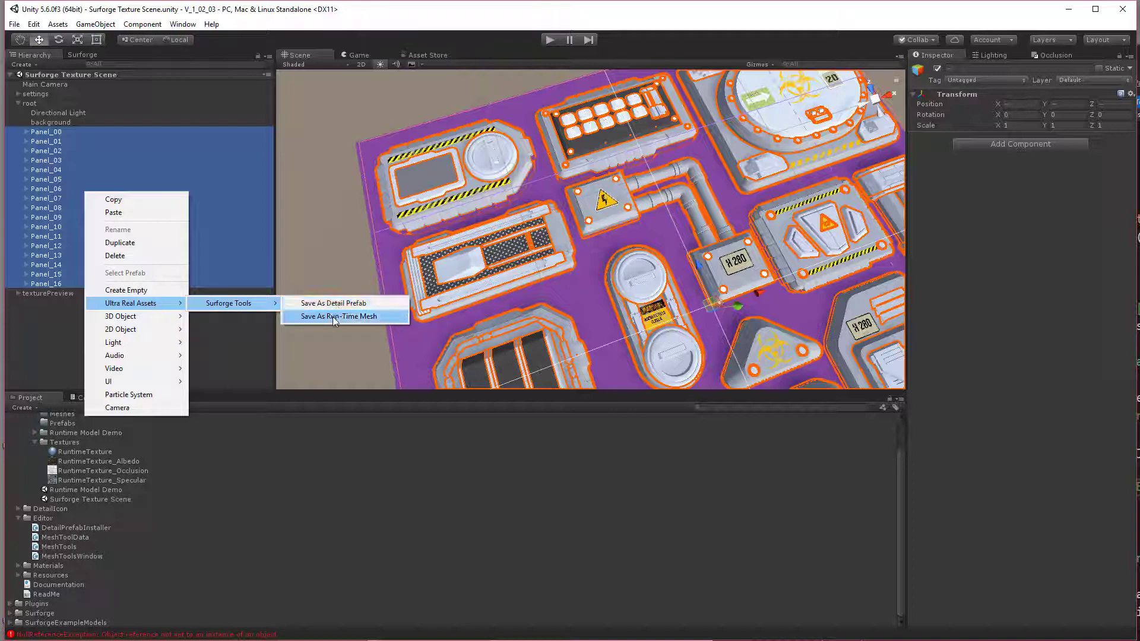
click(332, 316)
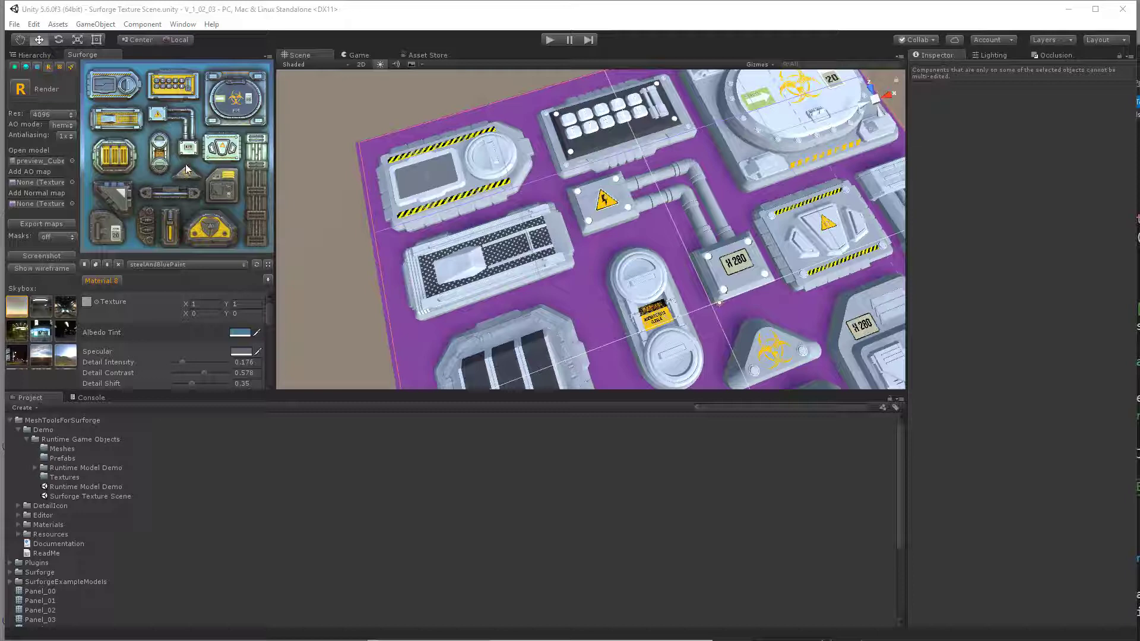
Render the panel atlas texture maps at 4096 resolution in Surforge
middle_drag(389, 172, 371, 167)
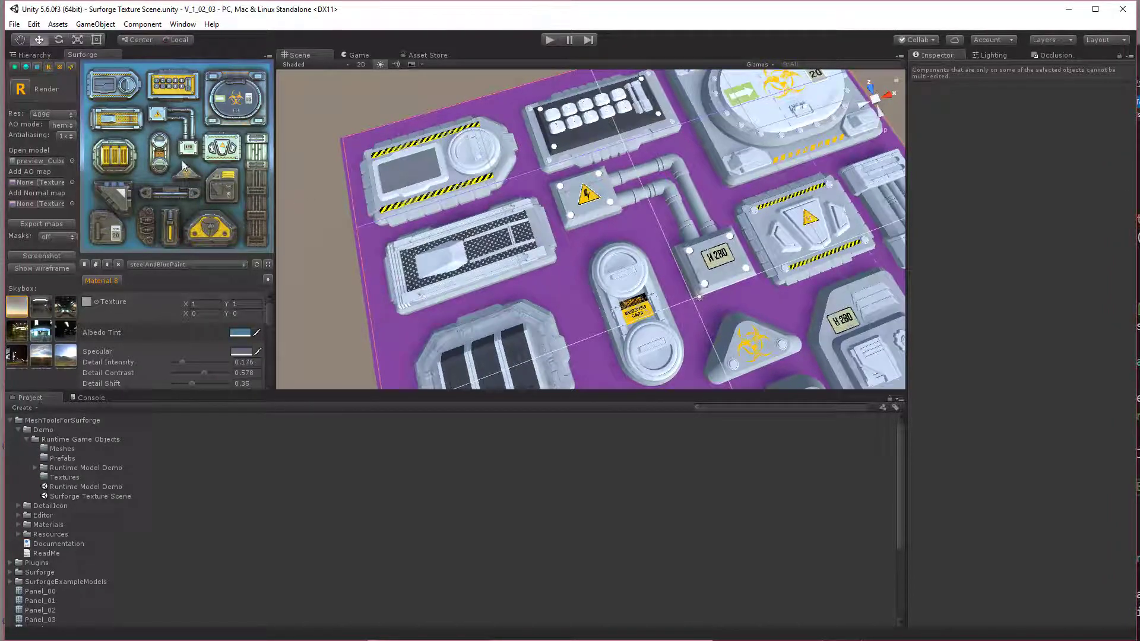
click(37, 88)
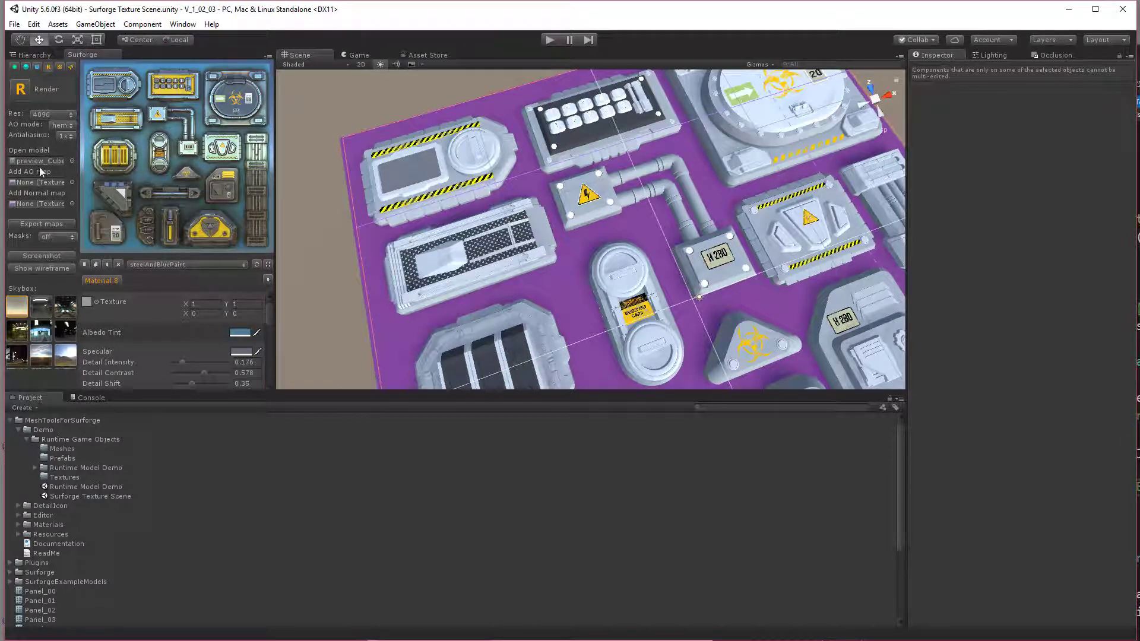
Export the rendered maps as RuntimeTexture.png into Assets/MeshToolsForSurforge/Demo/Runtime Game Objects/Textures
click(41, 221)
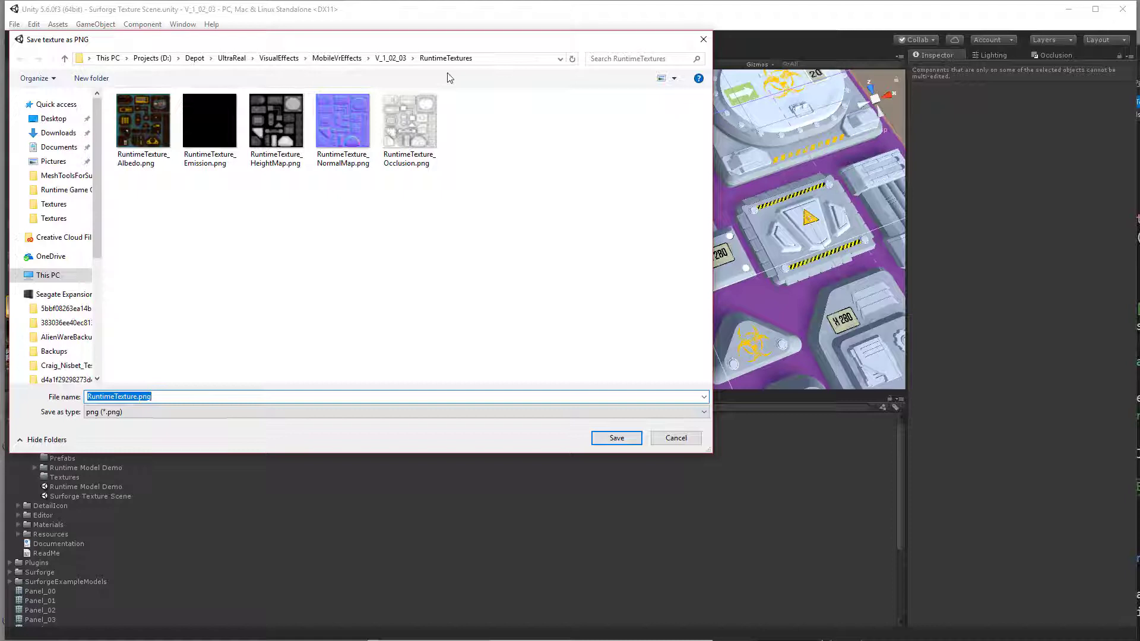
click(391, 59)
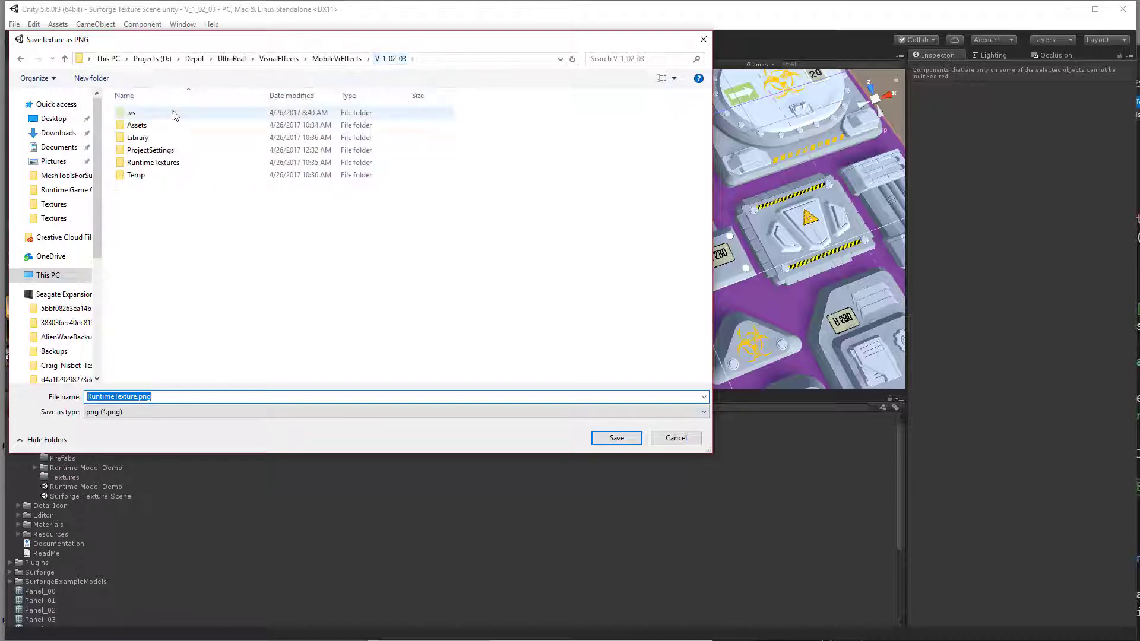
double_click(169, 113)
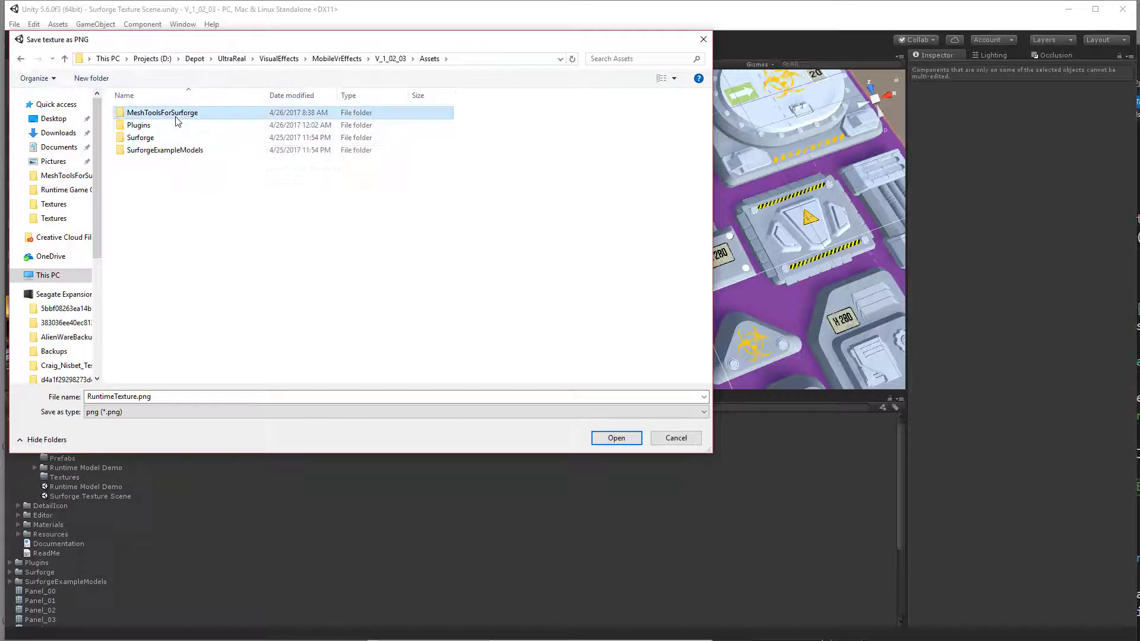
double_click(162, 113)
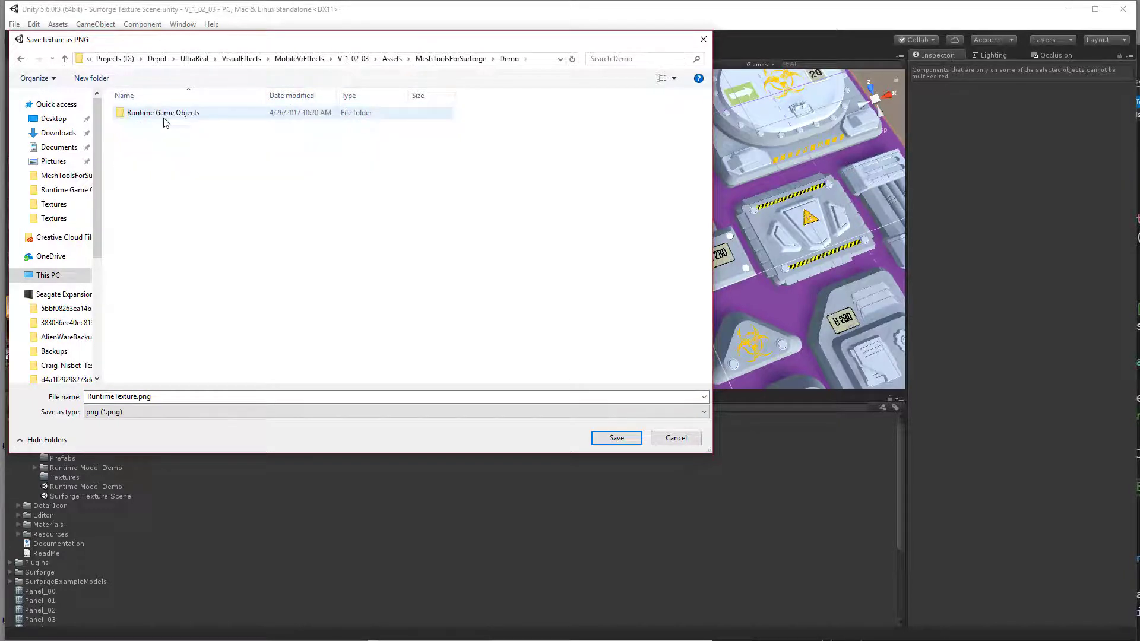
double_click(141, 115)
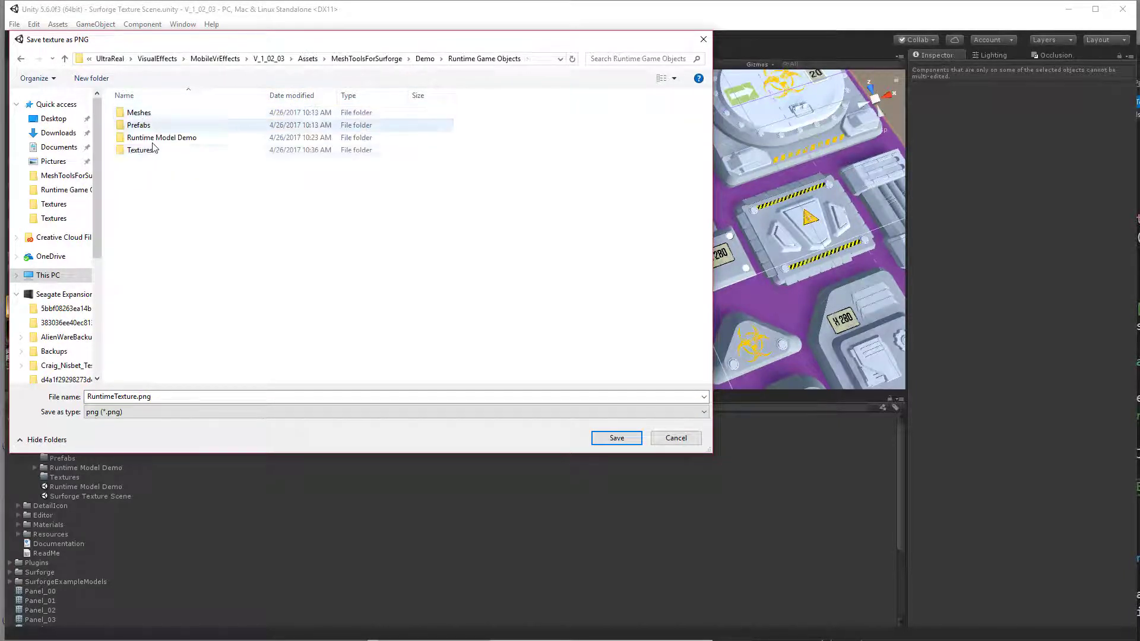
double_click(140, 151)
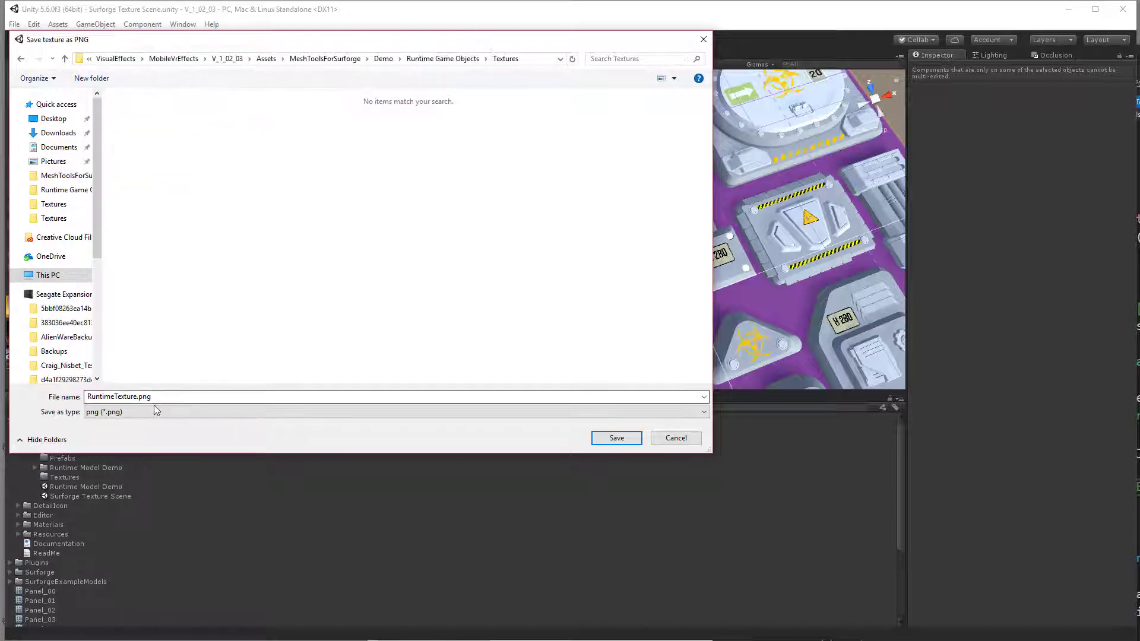
double_click(133, 397)
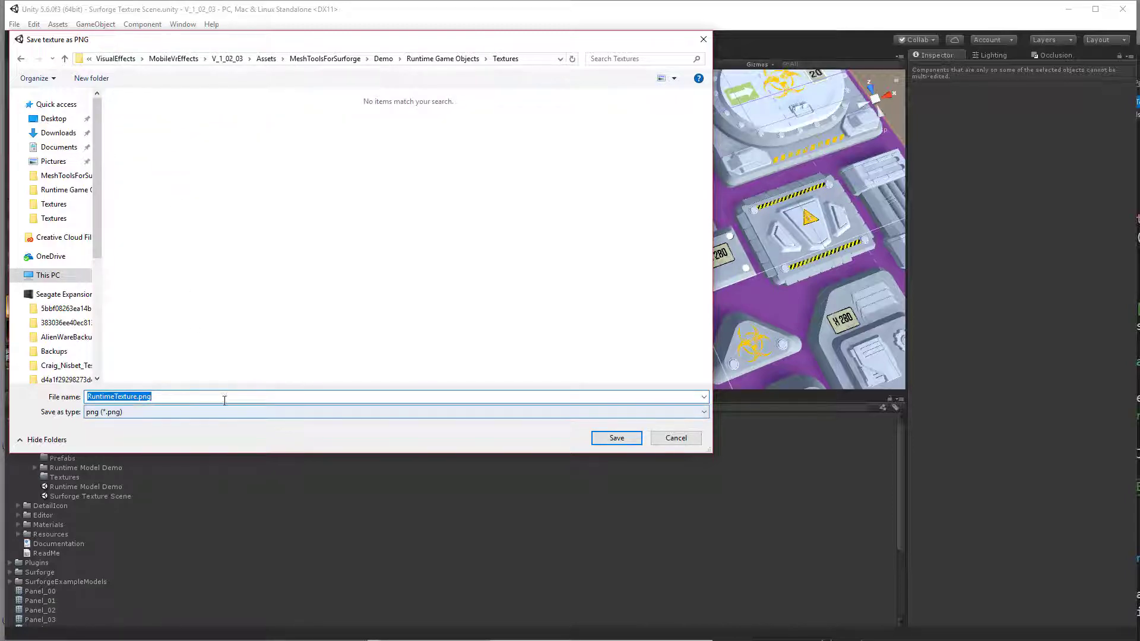
click(615, 437)
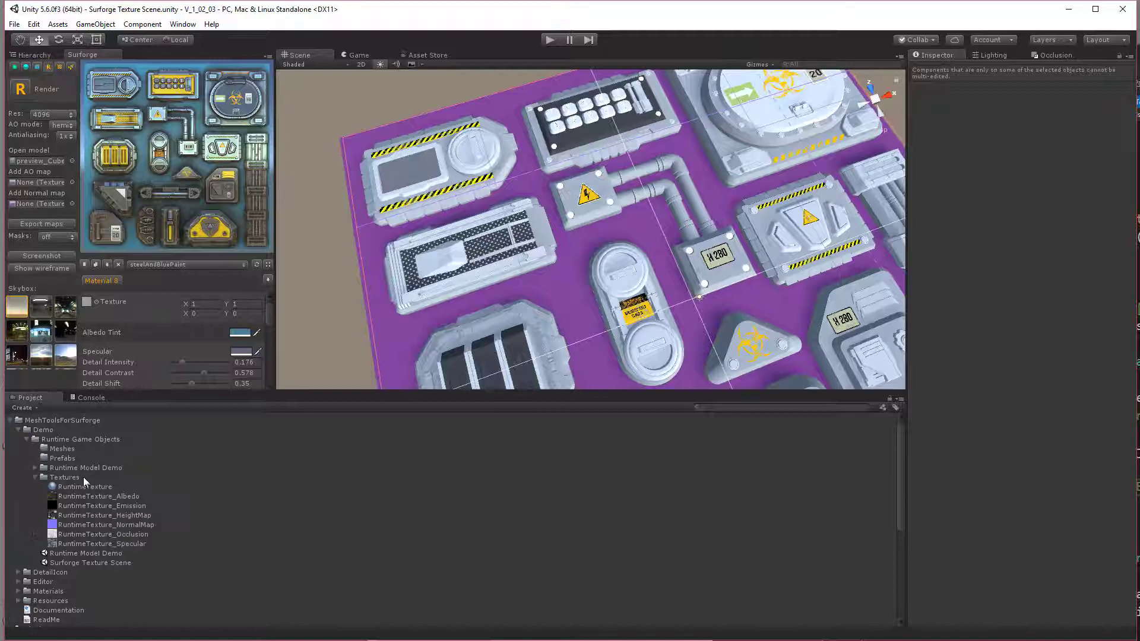
Delete the RuntimeTexture NormalMap, HeightMap and Emission textures after previewing the material
click(90, 489)
drag(1035, 472, 962, 522)
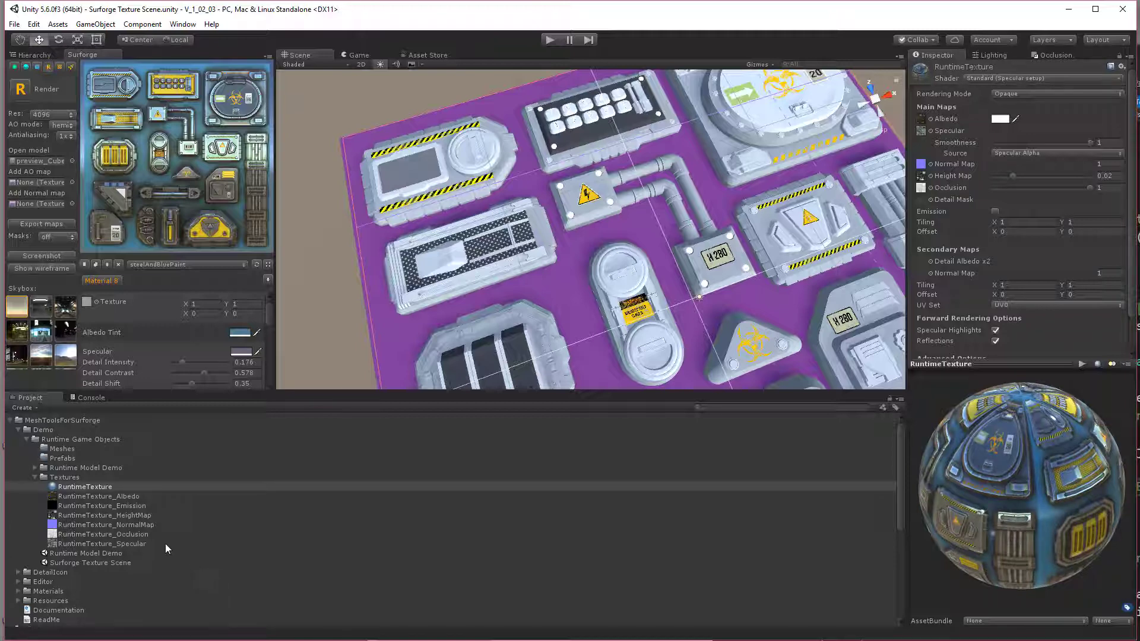
click(149, 526)
ctrl+click(167, 514)
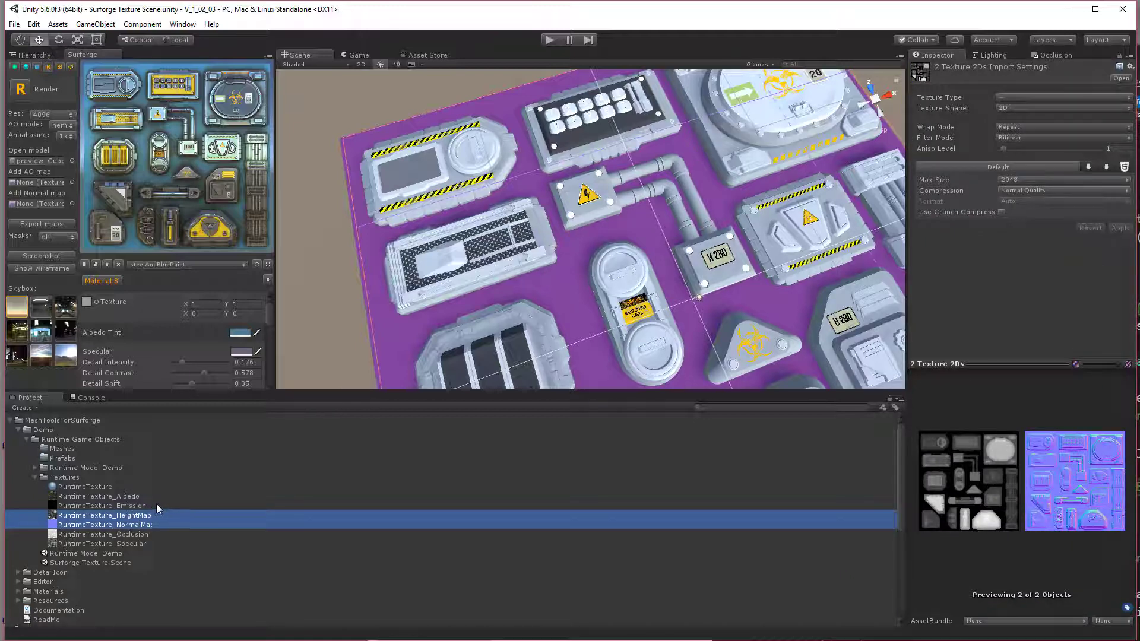
ctrl+click(147, 507)
key(Delete)
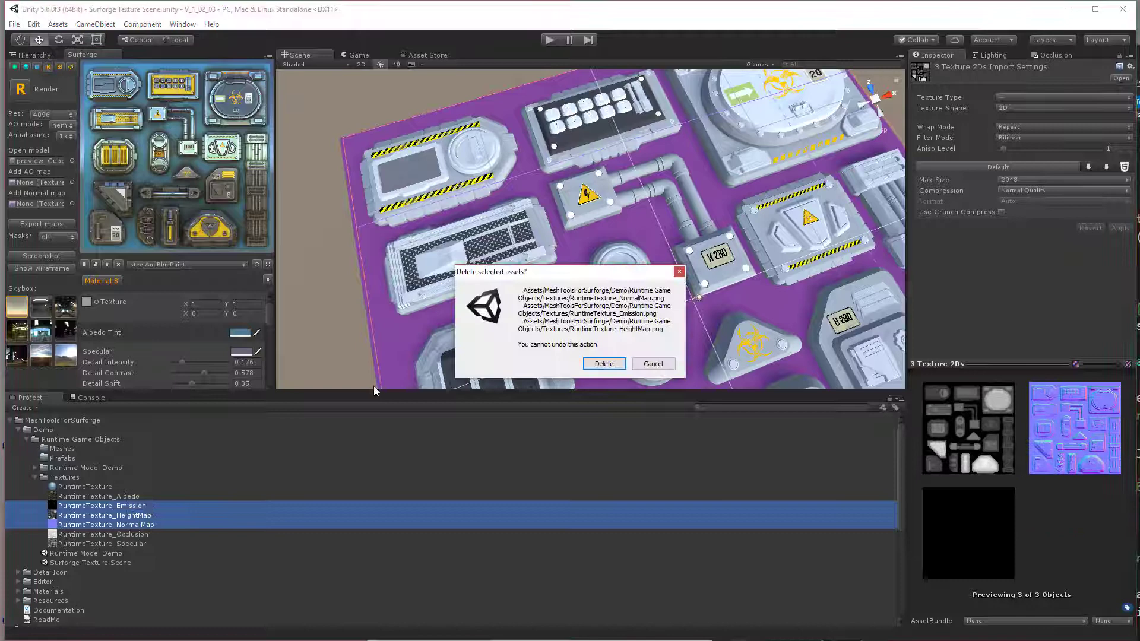
click(599, 363)
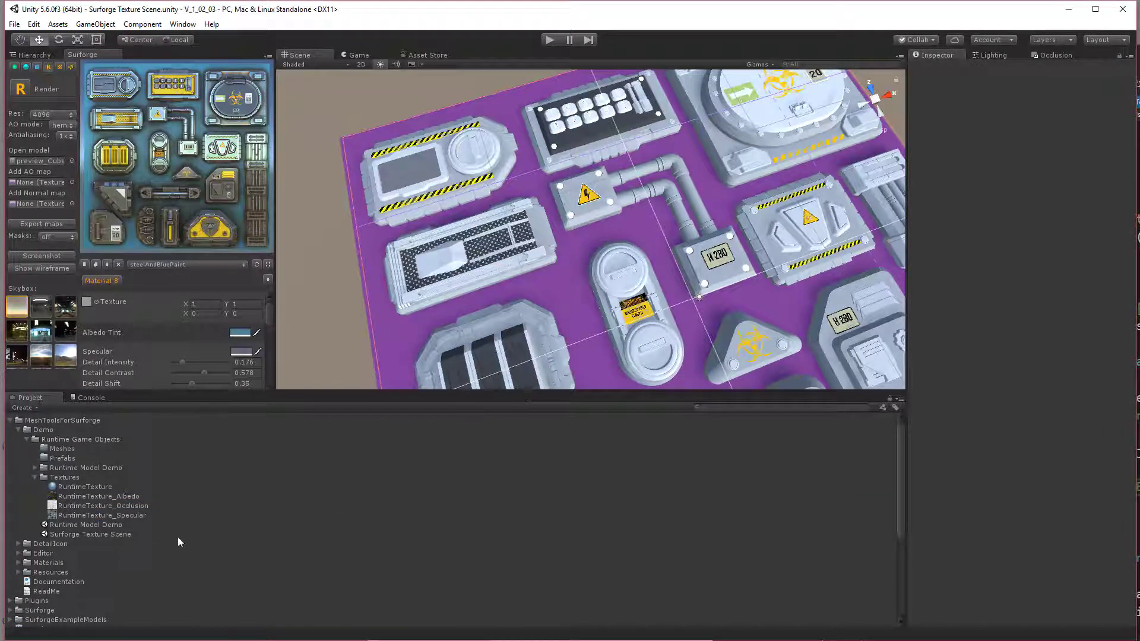
Review the remaining Occlusion and Specular textures and the RuntimeTexture material
click(130, 506)
click(150, 516)
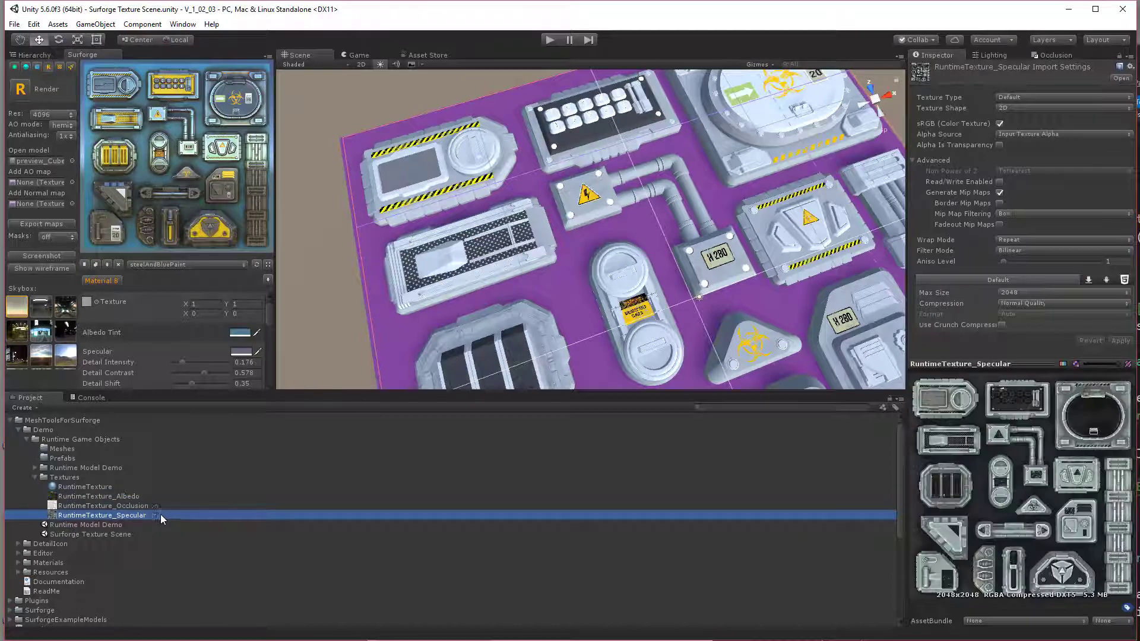
click(109, 487)
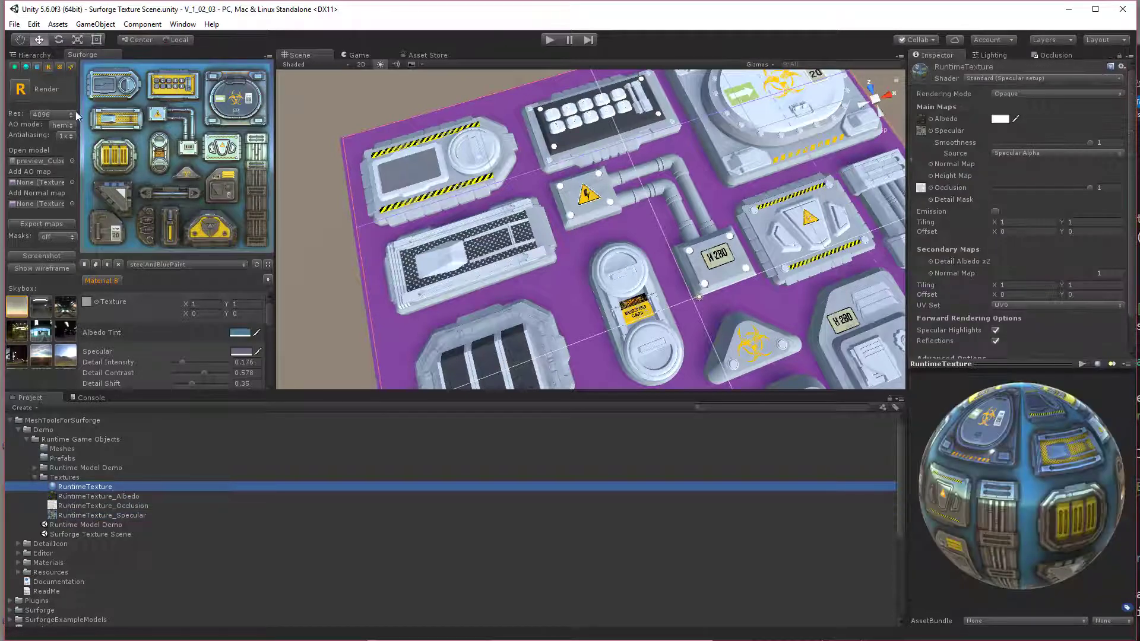
Create a new empty scene and select the Panel_00 mesh asset
click(14, 24)
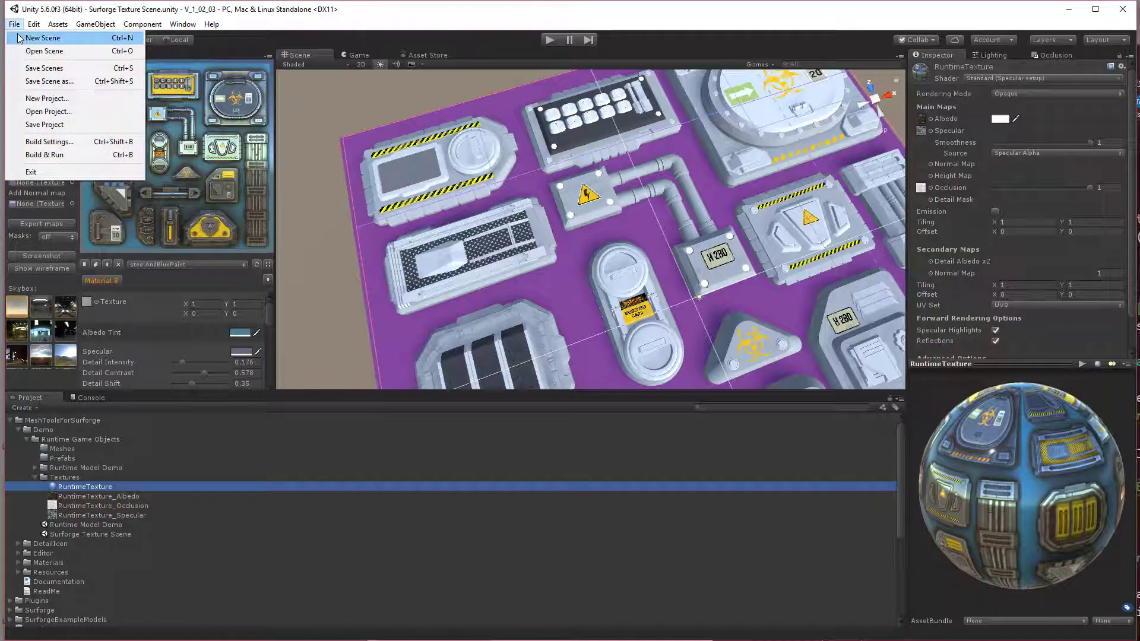
click(19, 39)
scroll(119, 522, down, 6)
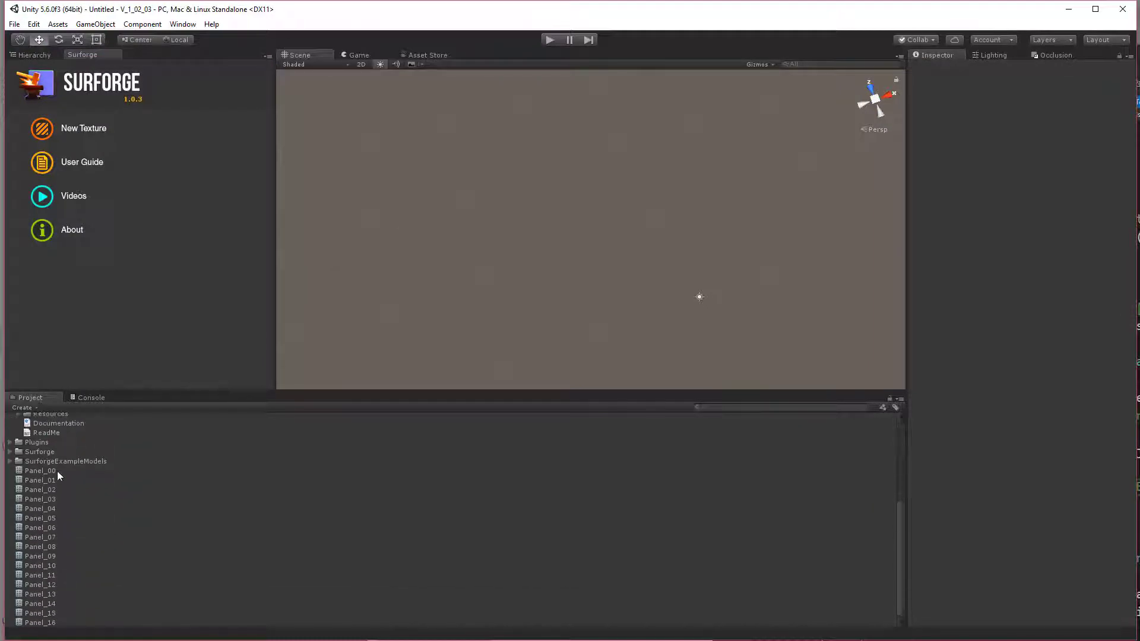
click(57, 472)
Place all seventeen Panel meshes in the scene and apply the RuntimeTexture material to them
shift+click(42, 622)
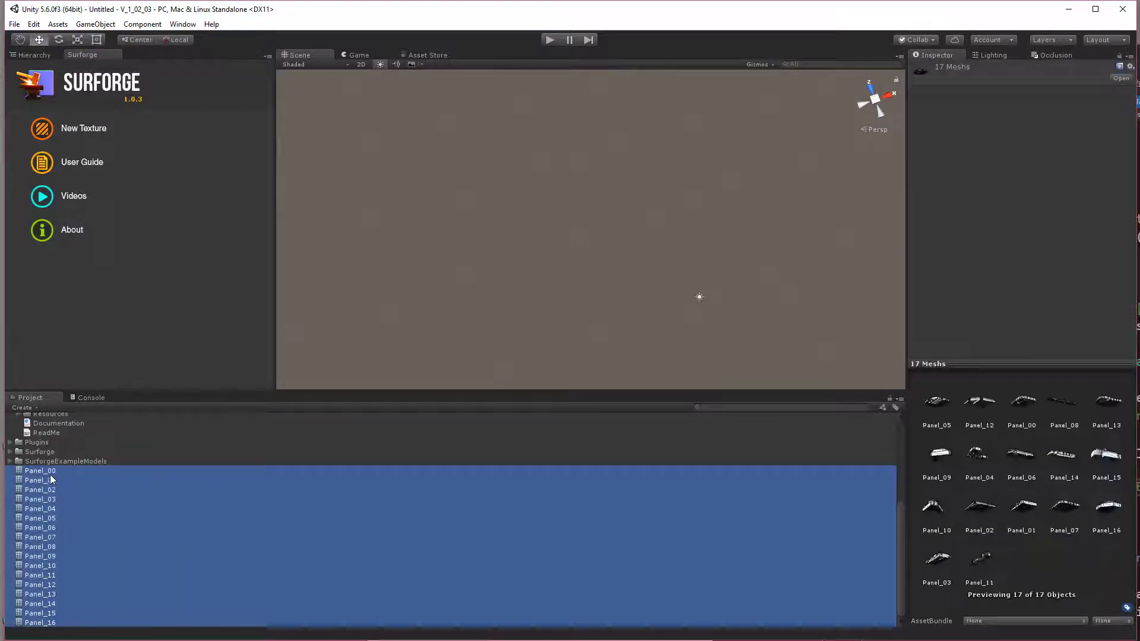
drag(50, 475, 550, 244)
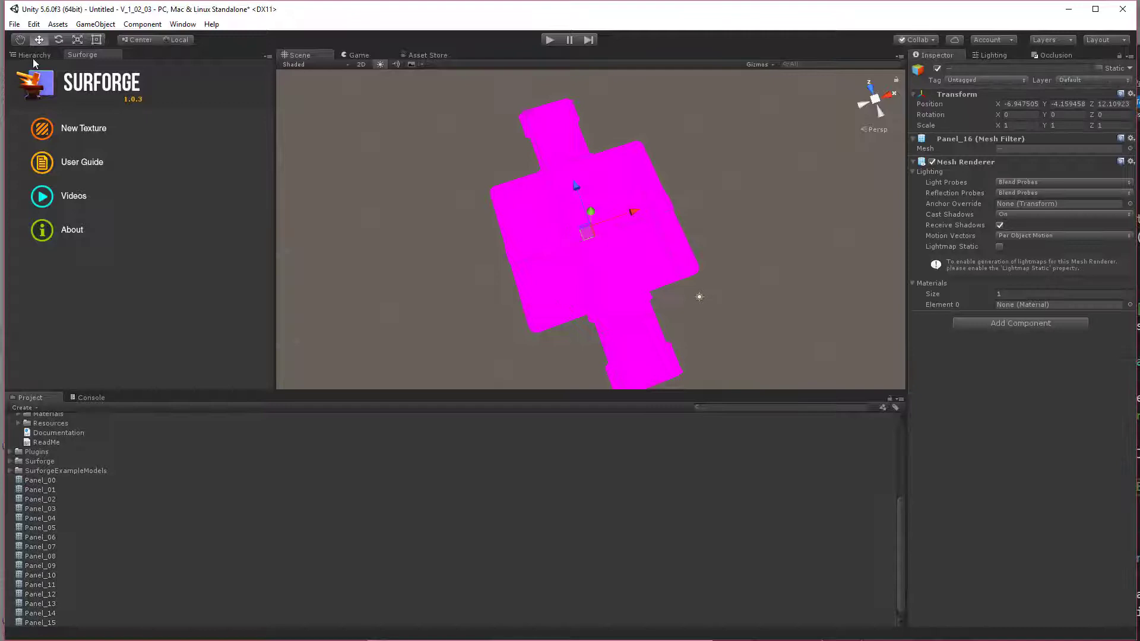
click(33, 56)
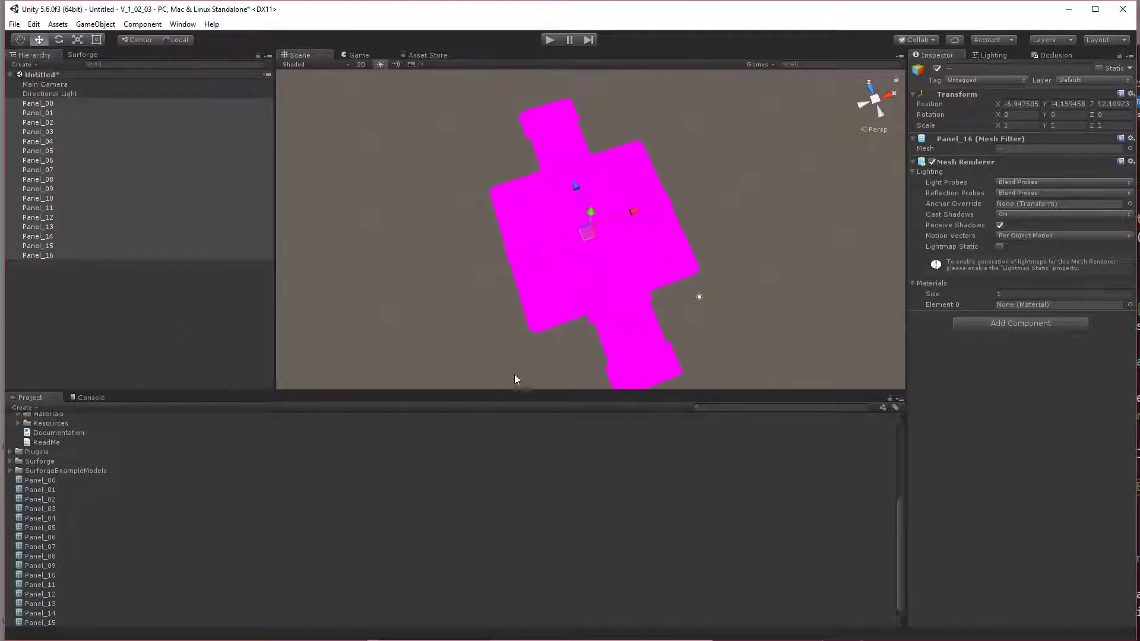
scroll(164, 447, up, 5)
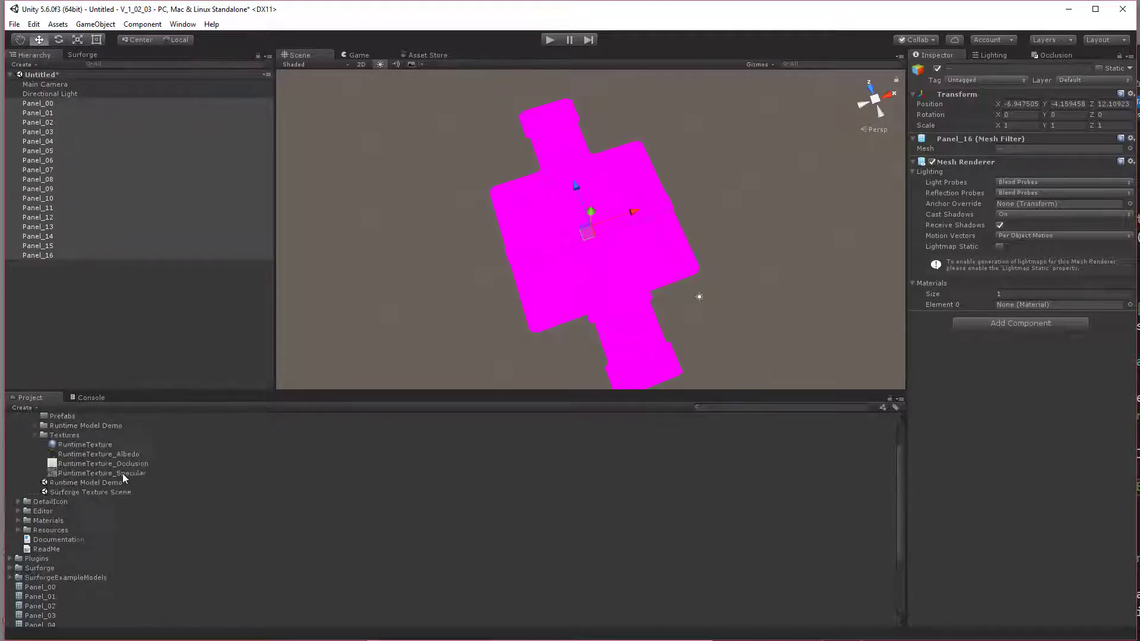
drag(88, 493, 1008, 306)
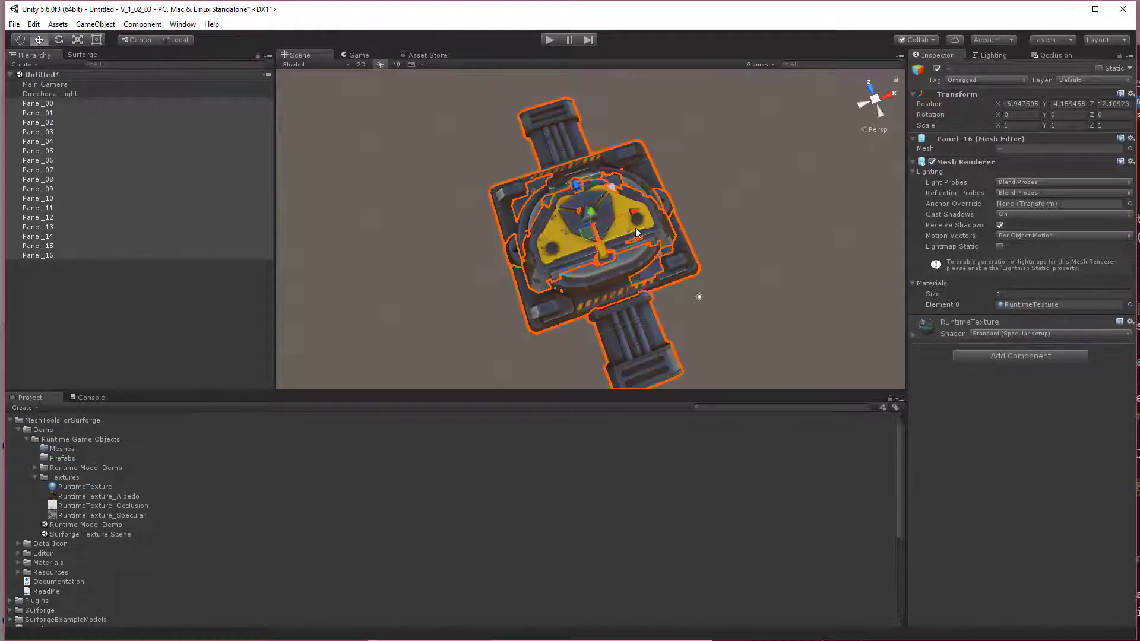
scroll(635, 232, down, 4)
Drag Panel_16, Panel_02, Panel_10, Panel_15 and Panel_04 out of the central stack
click(28, 104)
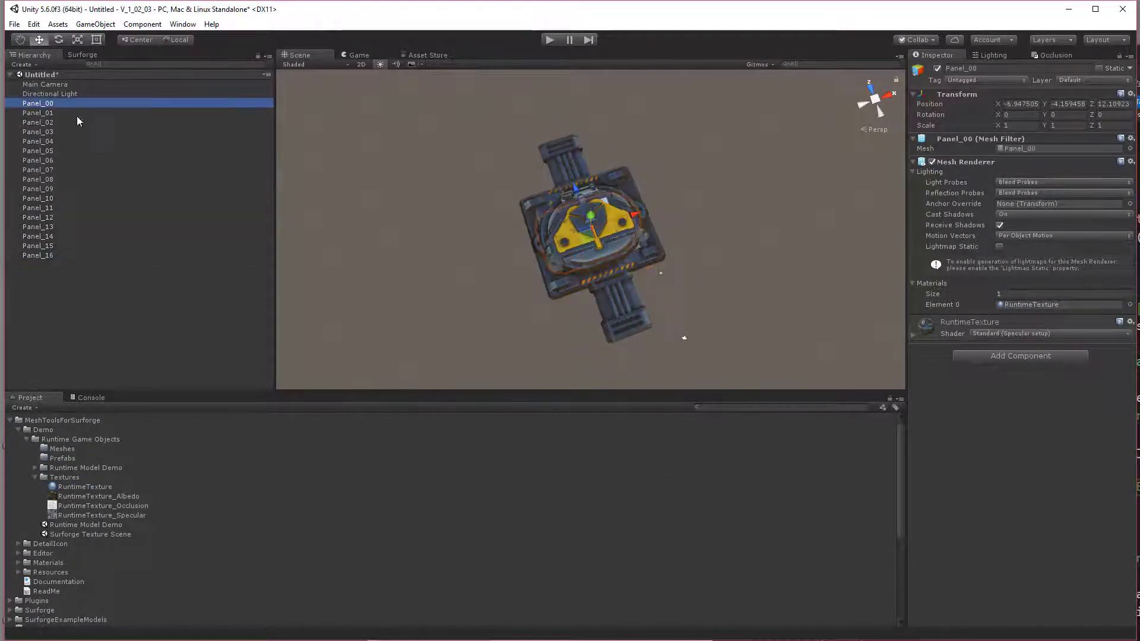
drag(593, 235, 386, 207)
click(603, 245)
drag(592, 239, 373, 291)
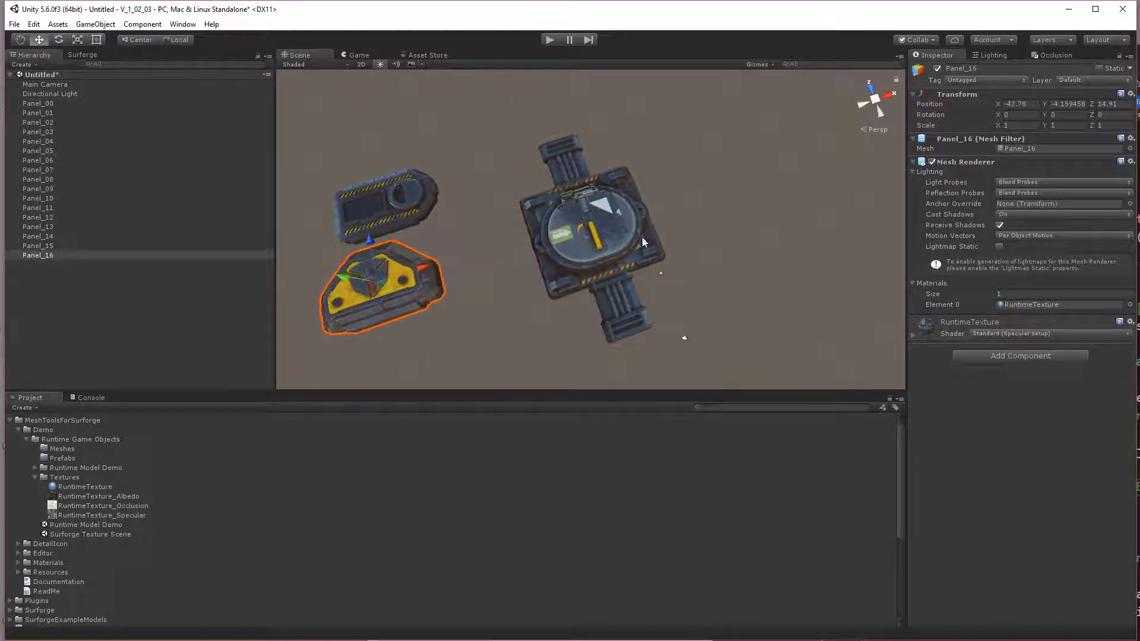
click(606, 258)
drag(582, 239, 682, 160)
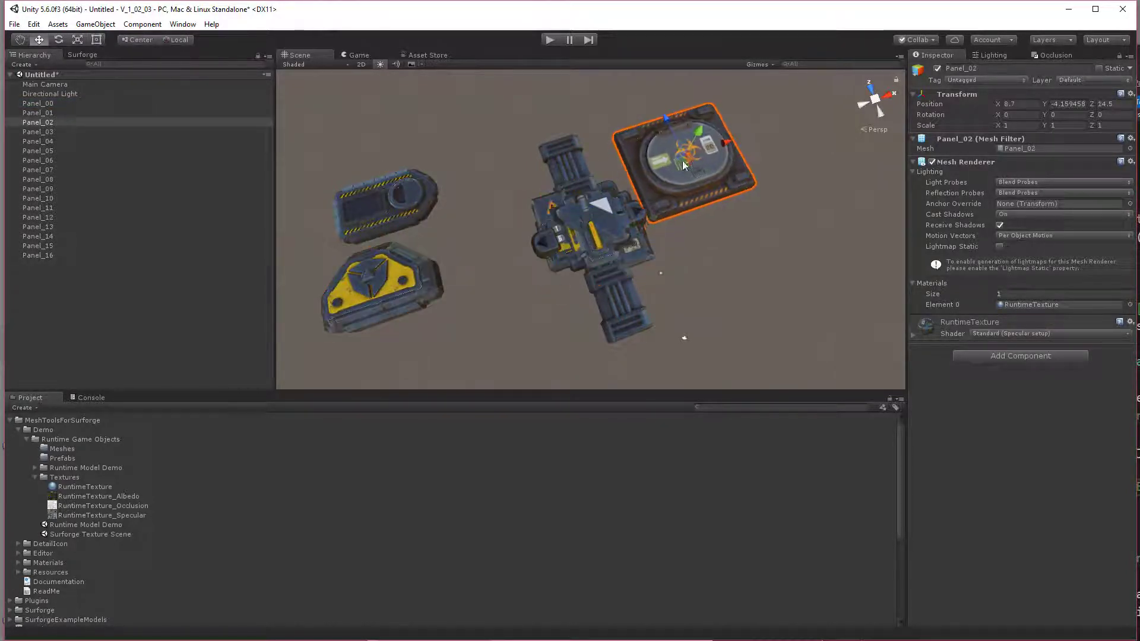
click(604, 218)
drag(604, 218, 757, 232)
click(605, 229)
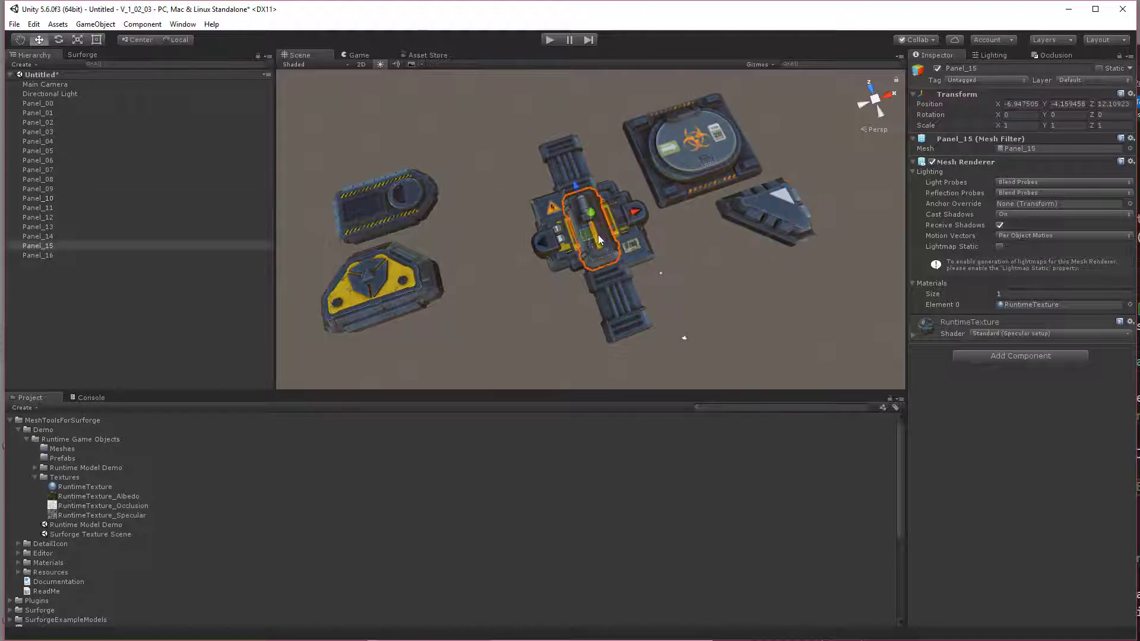
drag(598, 234, 469, 347)
click(651, 258)
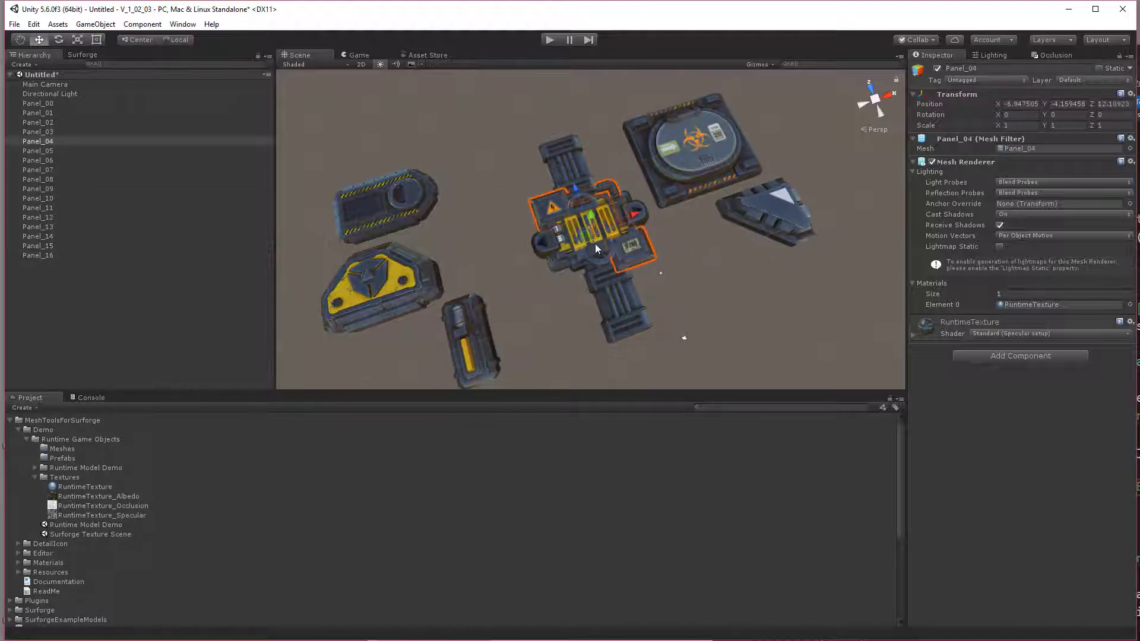
drag(585, 236, 753, 324)
Spread Panel_05, Panel_01, Panel_09, Panel_08 and Panel_06 across the layout
click(639, 248)
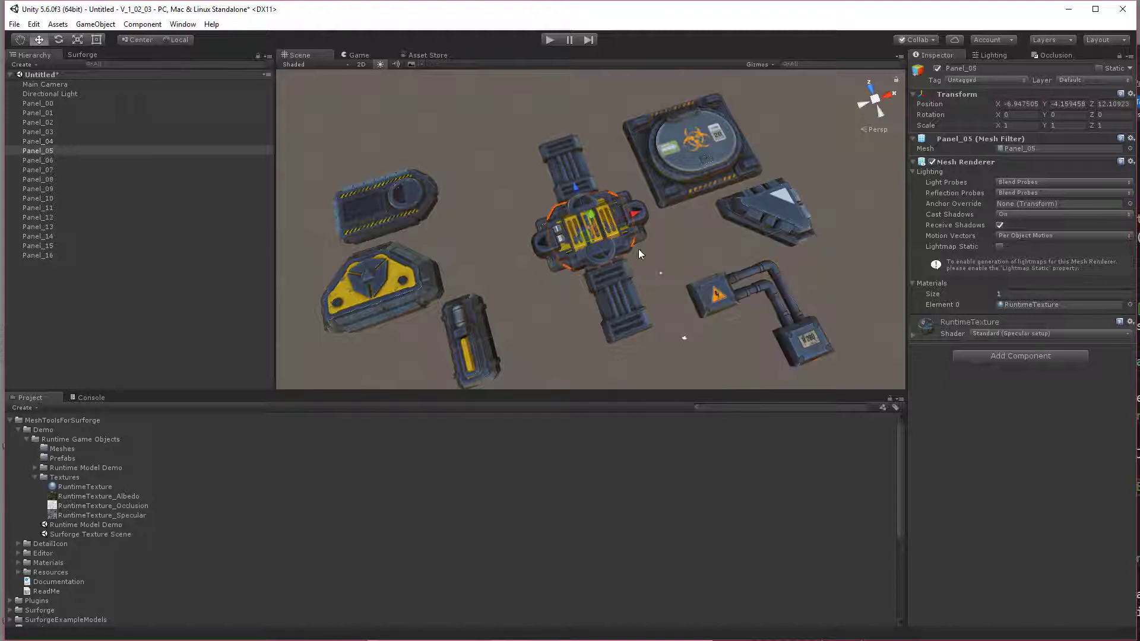
drag(591, 234, 436, 124)
click(588, 236)
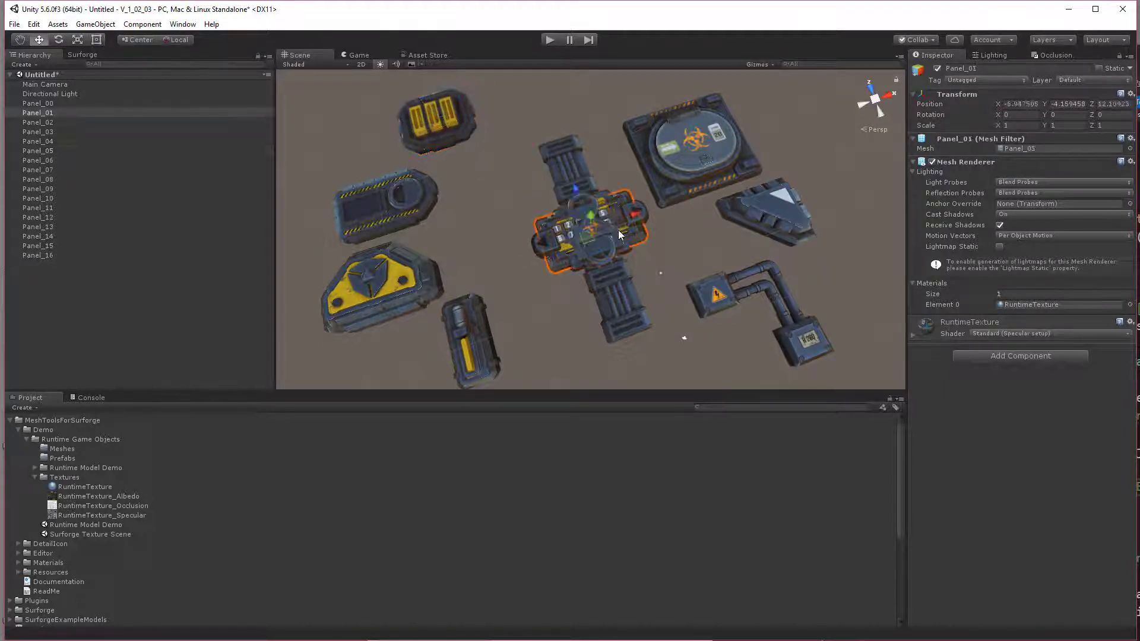
drag(586, 240, 297, 143)
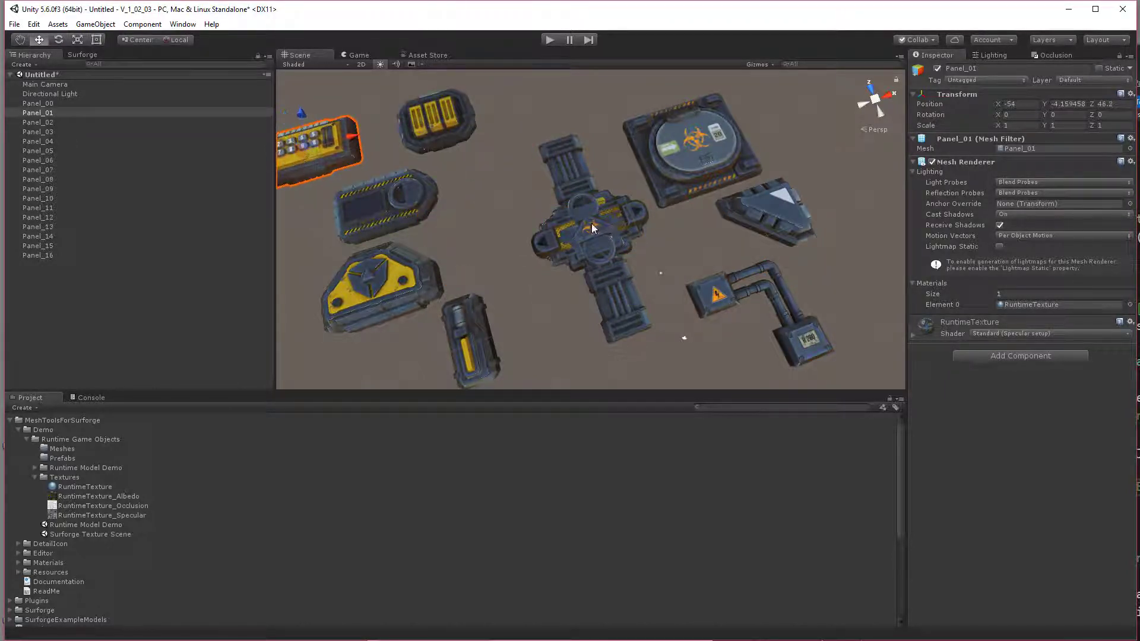
click(595, 232)
drag(585, 237, 537, 115)
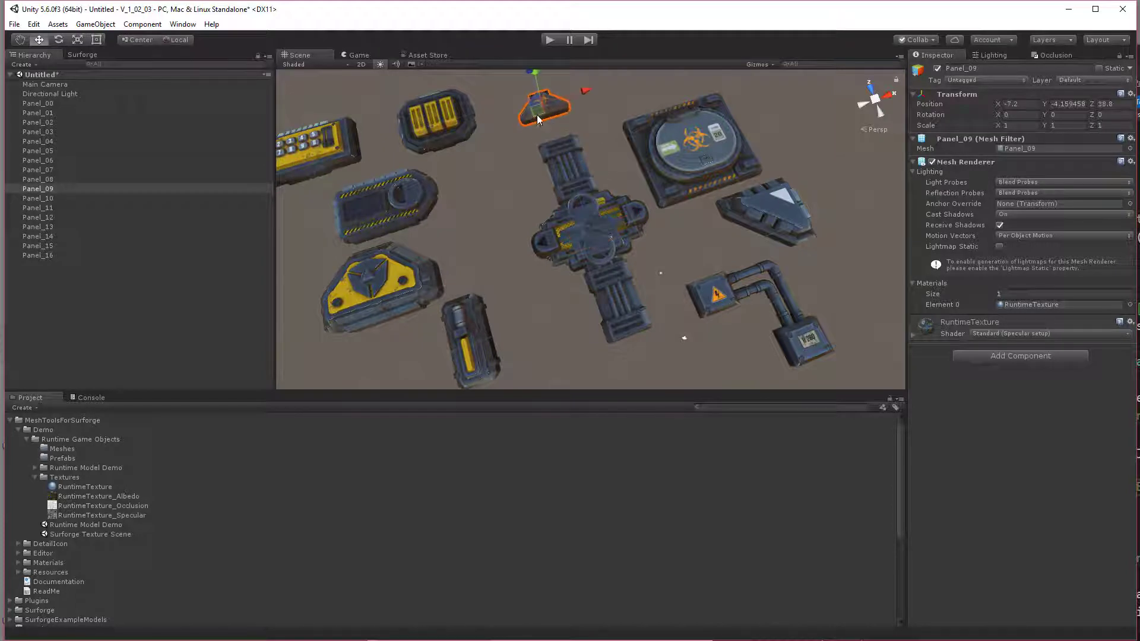
click(574, 174)
drag(585, 234, 663, 339)
click(600, 235)
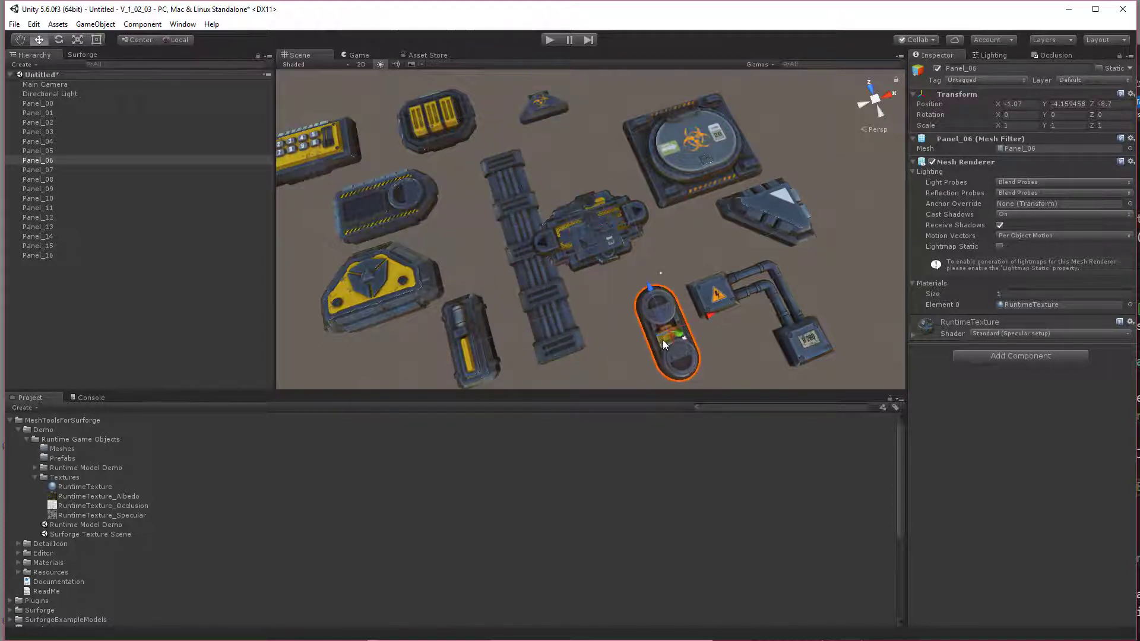
click(604, 214)
drag(589, 241, 604, 112)
Reposition Panel_11, Panel_12, Panel_14 and Panel_13, leaving Panel_13 at X -10.43, Z -11.81
click(589, 242)
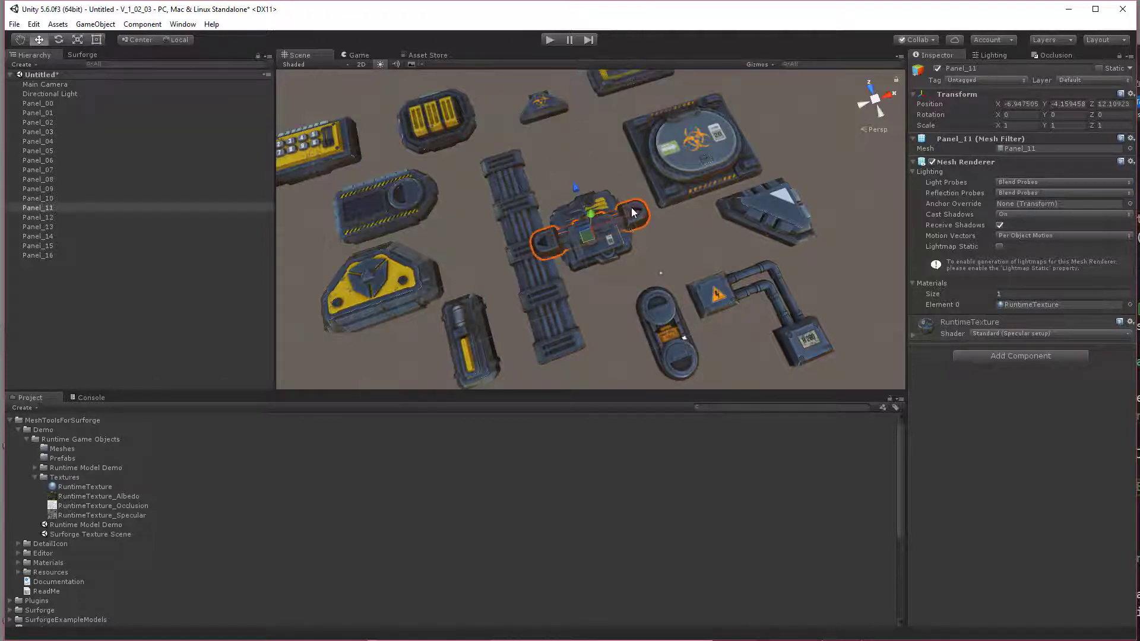
drag(589, 242, 579, 151)
click(592, 231)
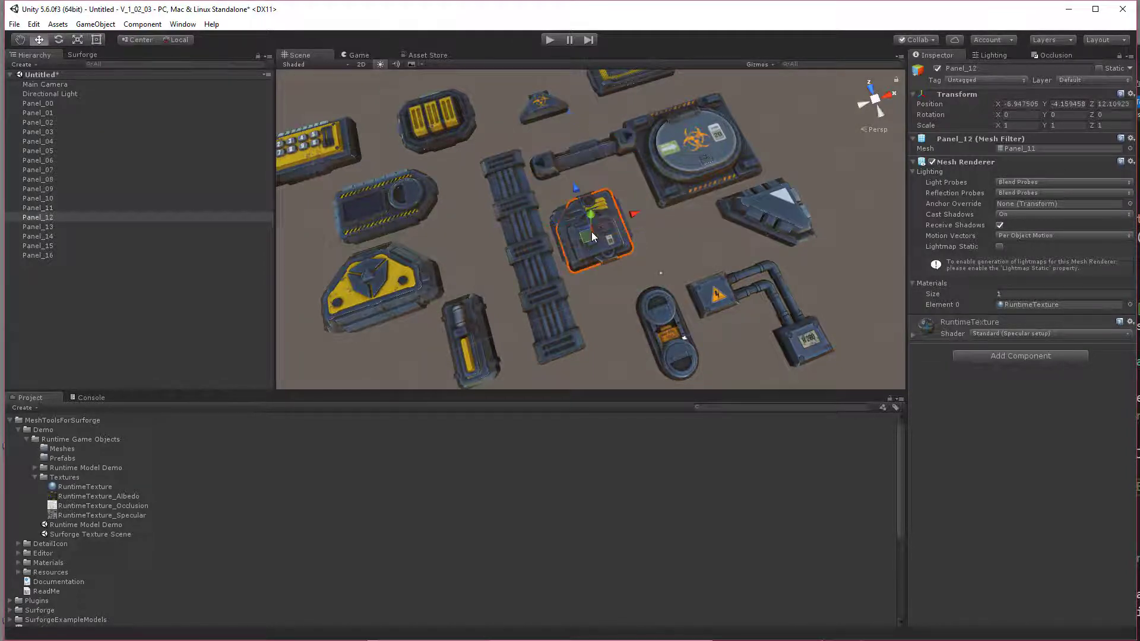
drag(591, 232, 830, 155)
click(603, 242)
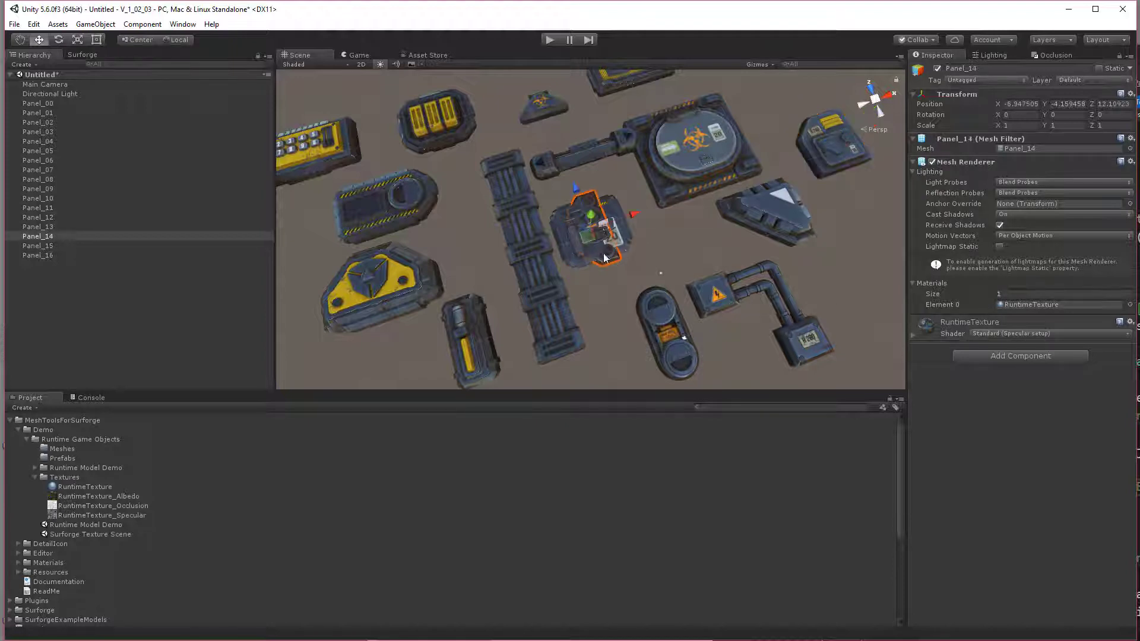
drag(590, 246, 877, 270)
click(584, 236)
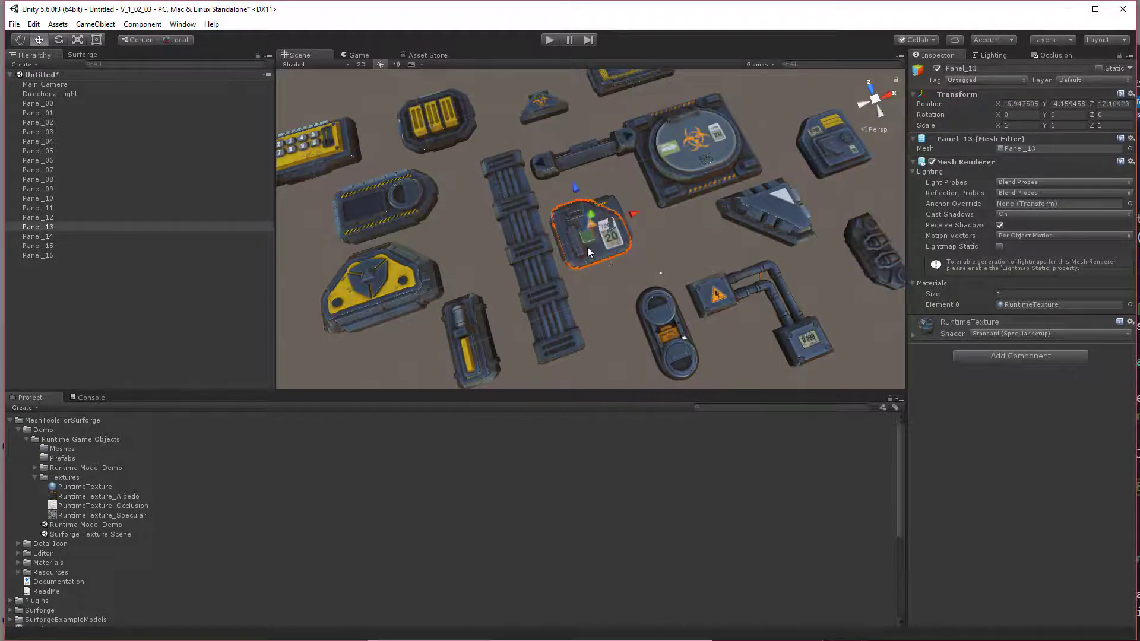
drag(584, 236, 525, 147)
scroll(664, 269, up, 10)
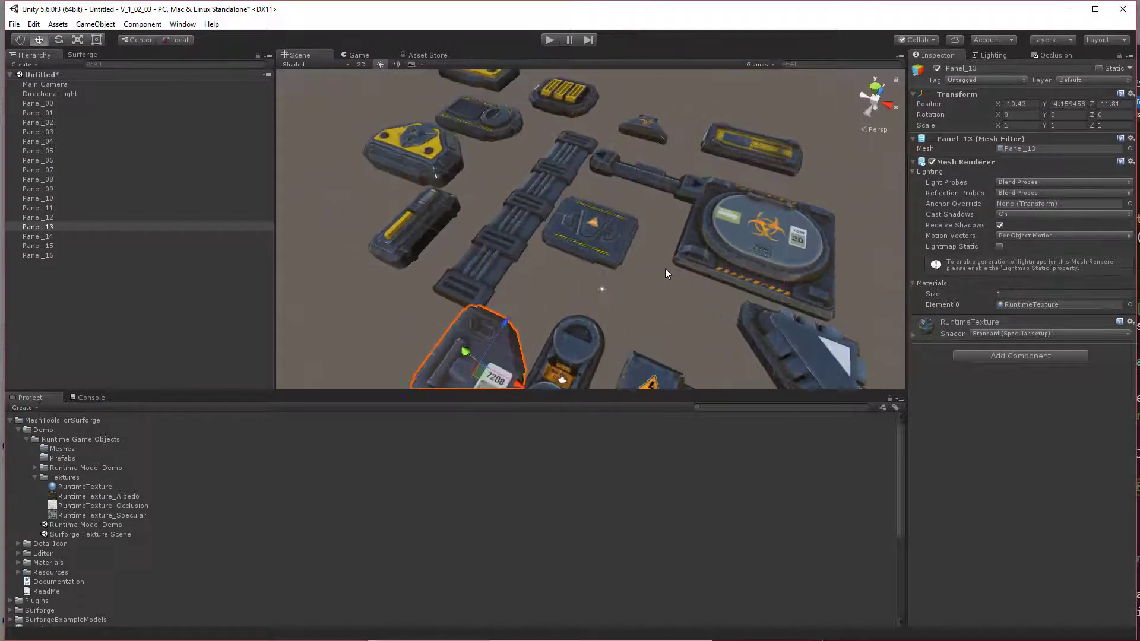
Rotate the hazard-sign Panel_07 to -55.204 on X
click(601, 214)
key(e)
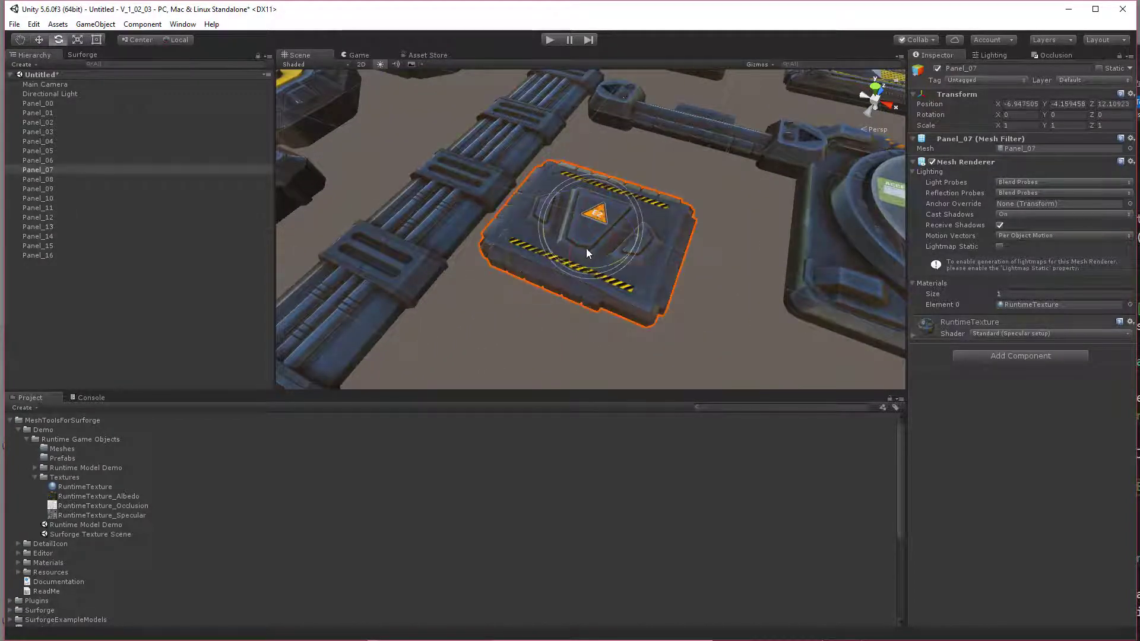
drag(579, 244, 555, 233)
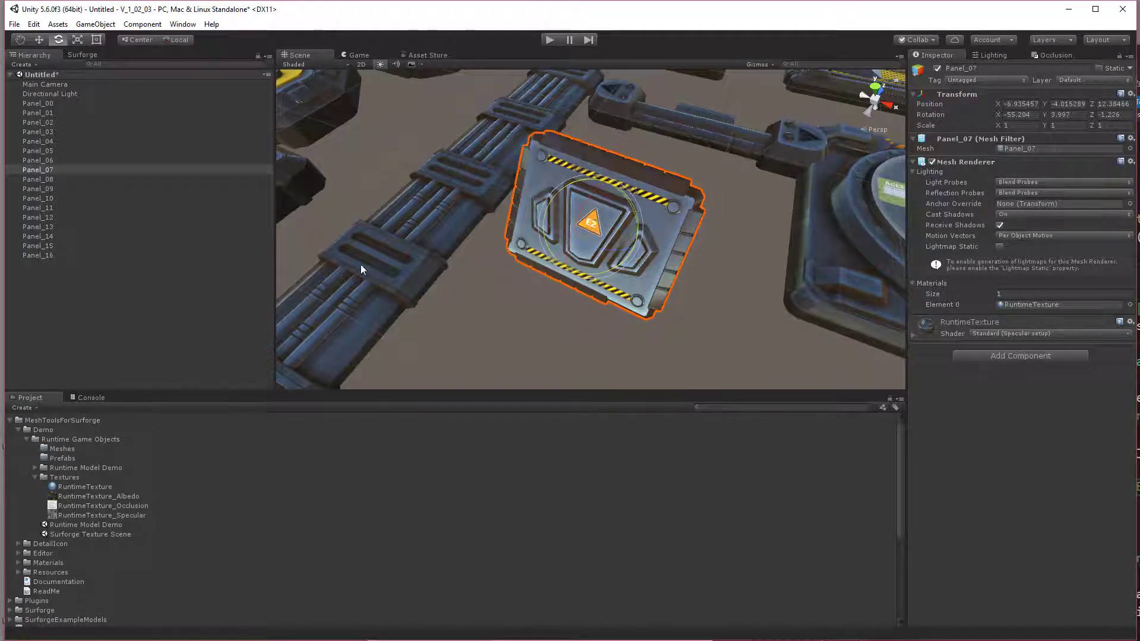
Open the scene Lighting settings window
click(183, 27)
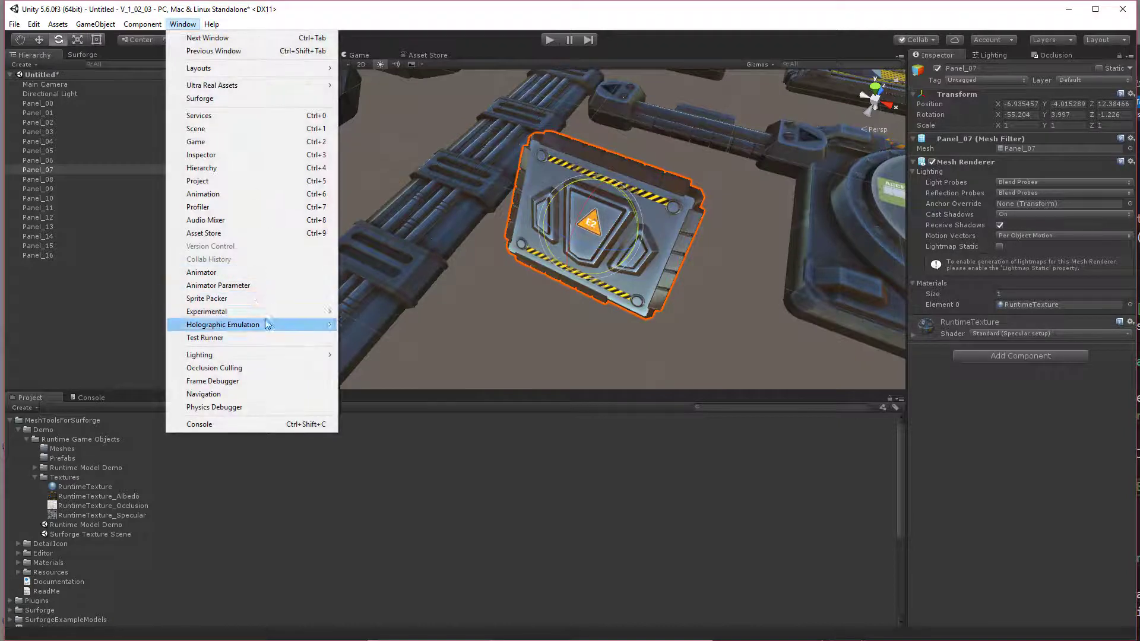
mouse_move(240, 356)
click(362, 354)
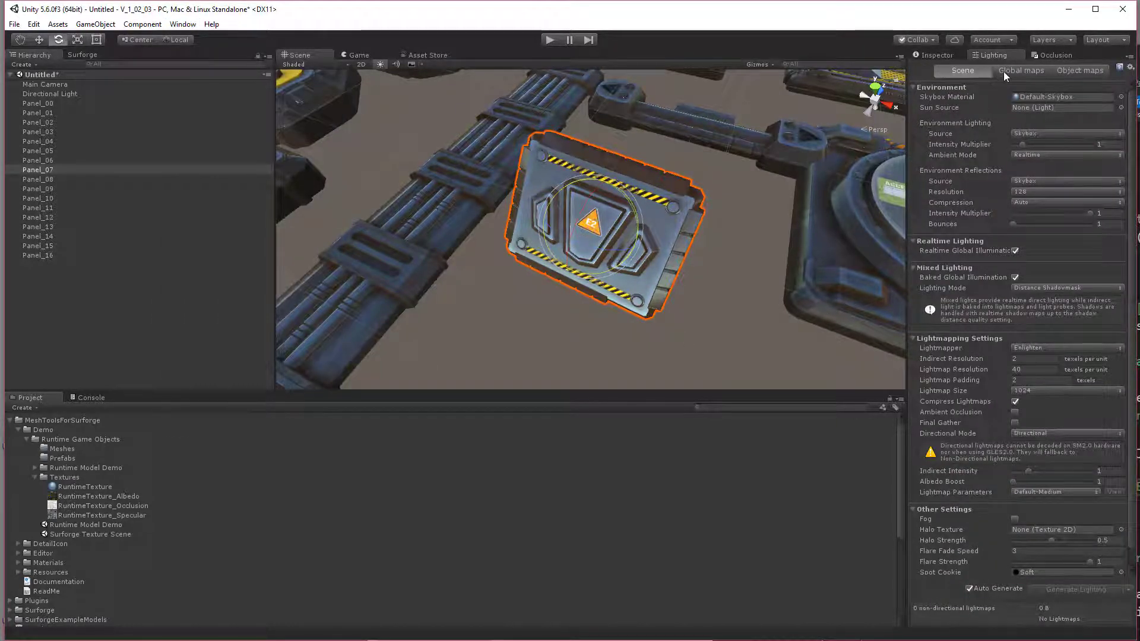
Set the Skybox Material to 08-21_Swiss_A_blur after trying the night skyboxes
click(1120, 96)
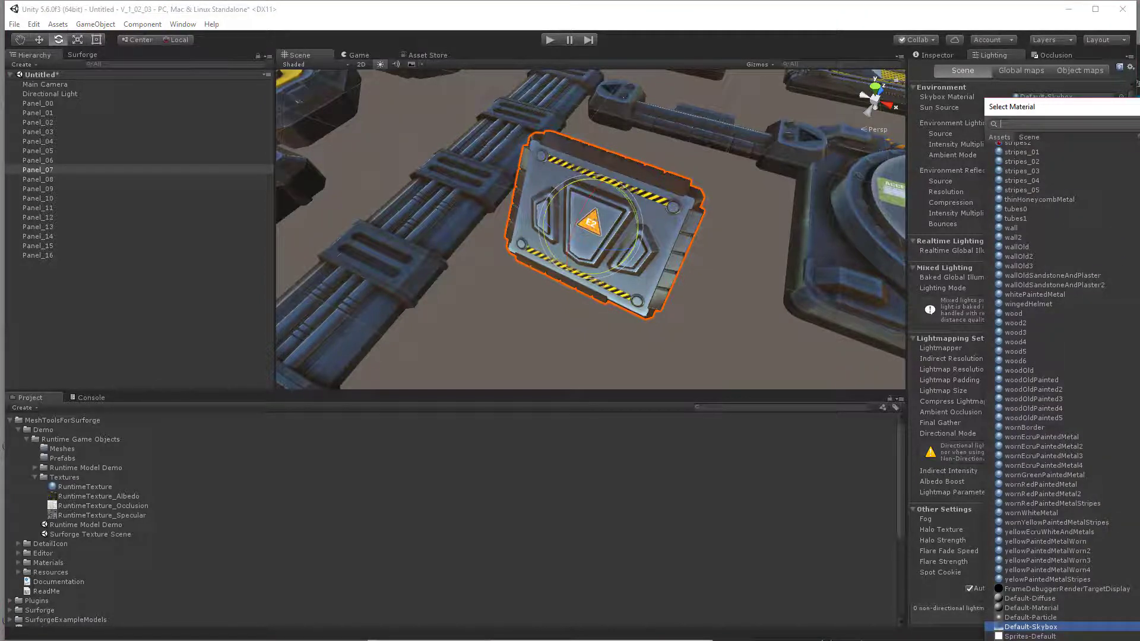
click(1089, 224)
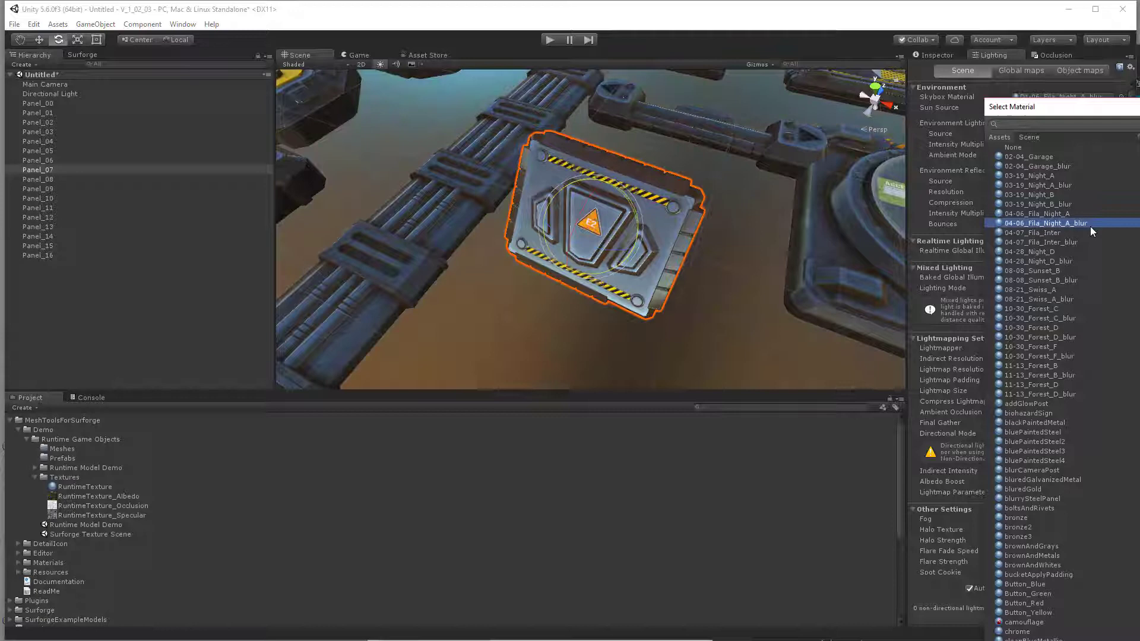
click(1088, 261)
click(1089, 281)
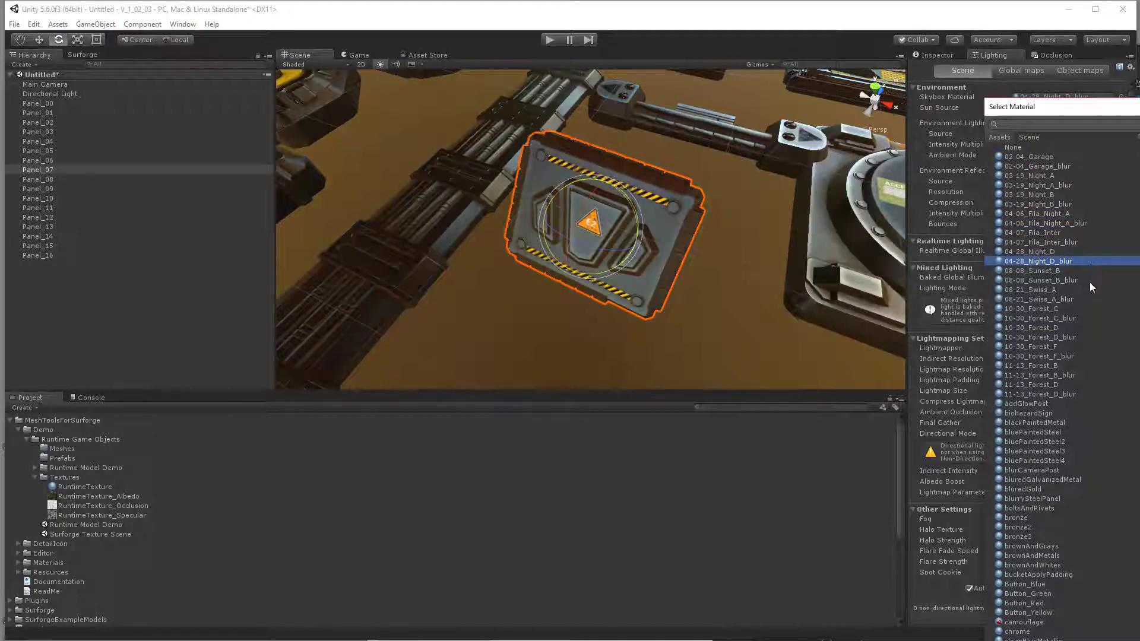
click(1074, 301)
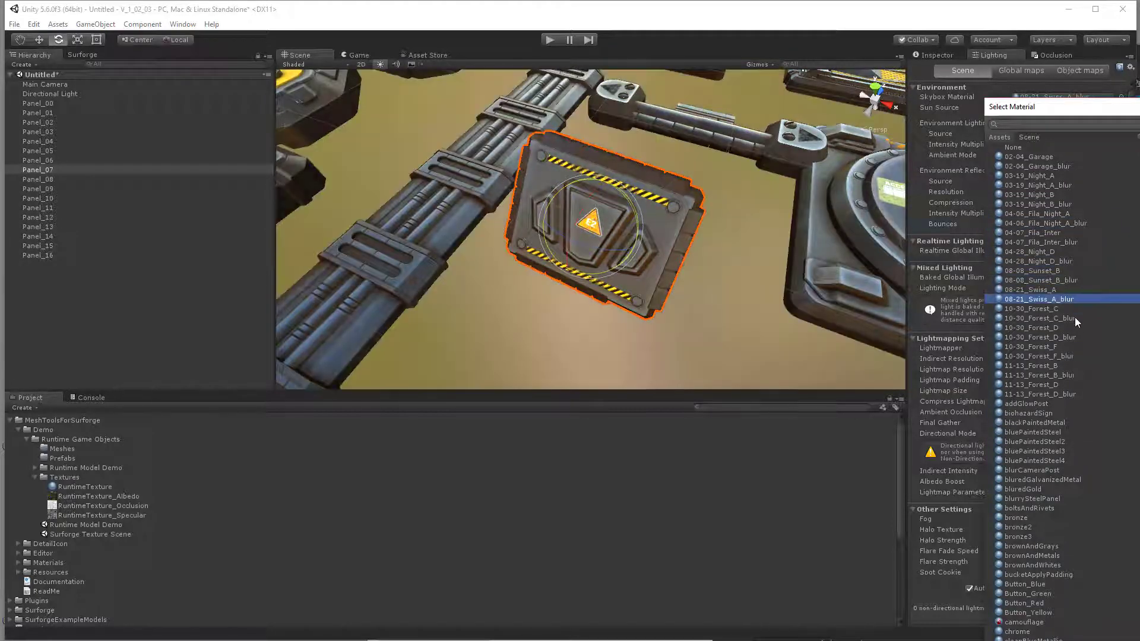
click(600, 134)
alt+drag(599, 134, 769, 261)
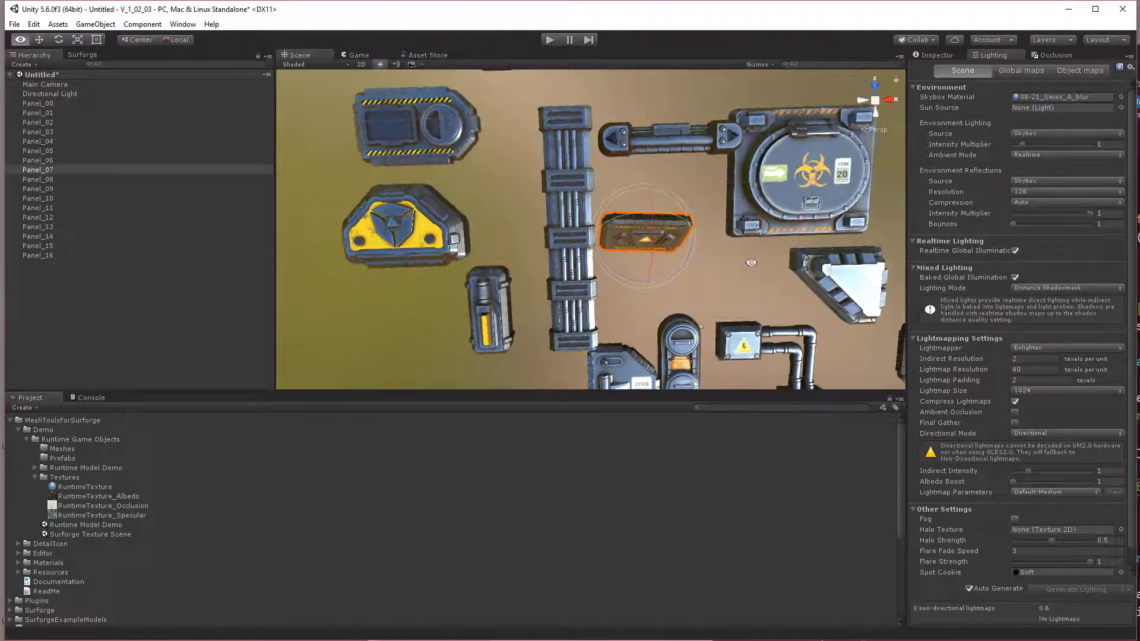
middle_drag(768, 261, 715, 244)
alt+drag(715, 244, 530, 279)
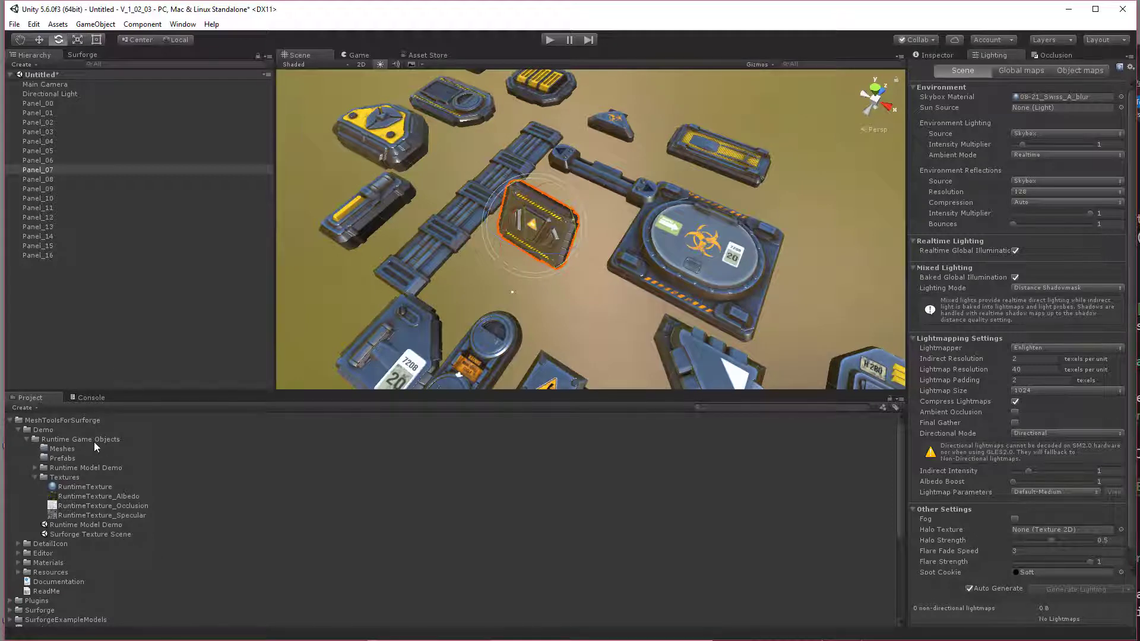
Drag Panel_00 to Panel_04 into the Prefabs folder, choosing Don't Replace for Panel_00
click(62, 459)
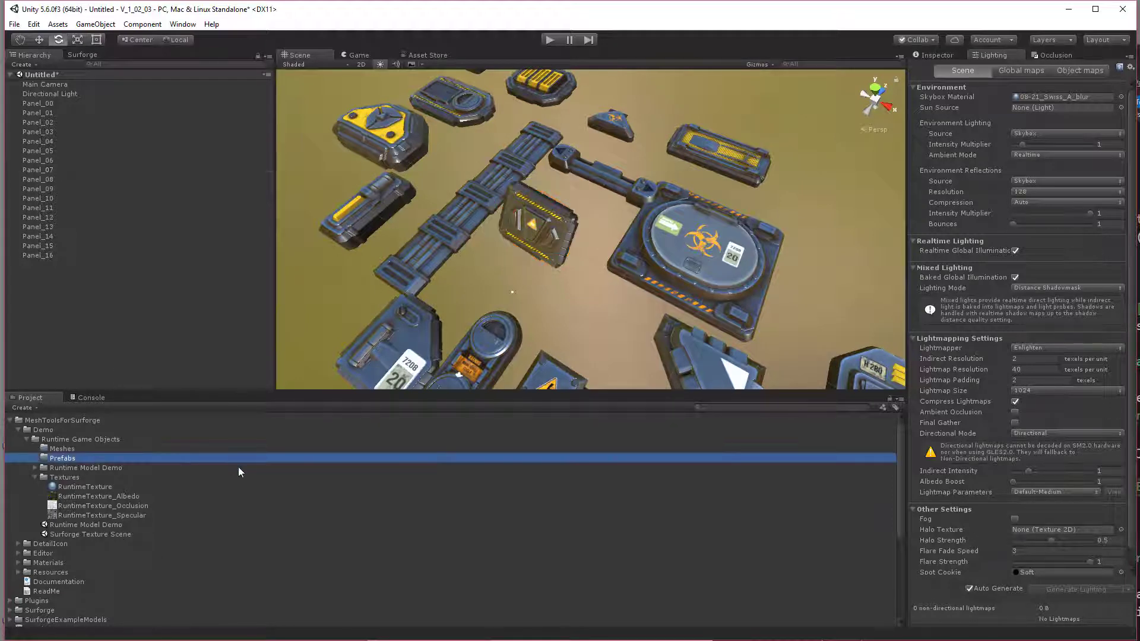
click(56, 104)
click(112, 458)
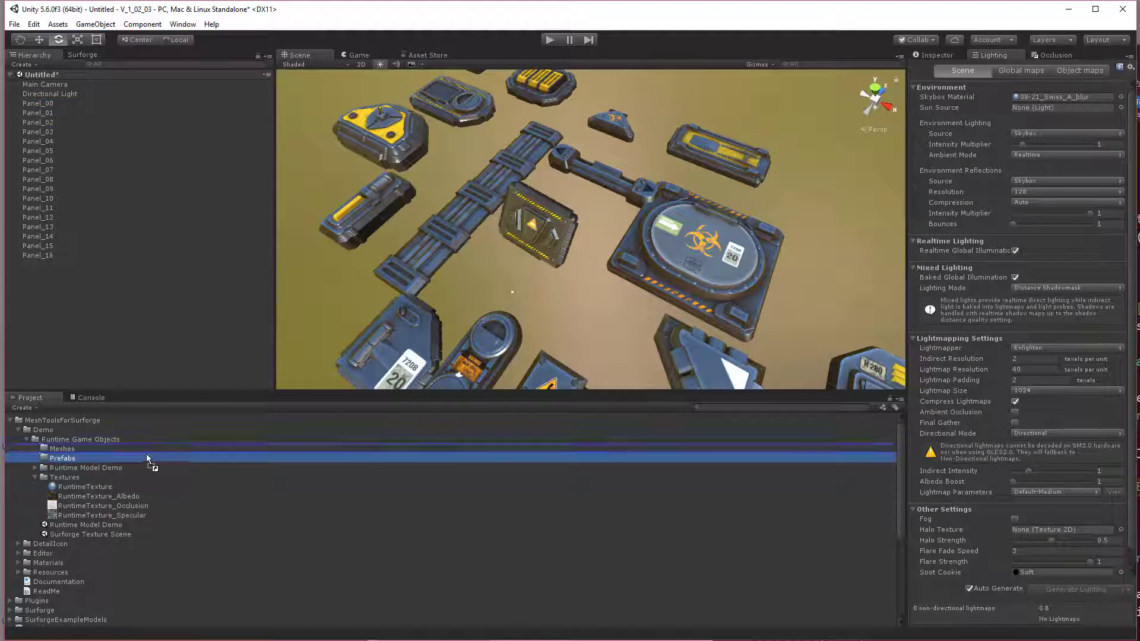
drag(38, 103, 73, 468)
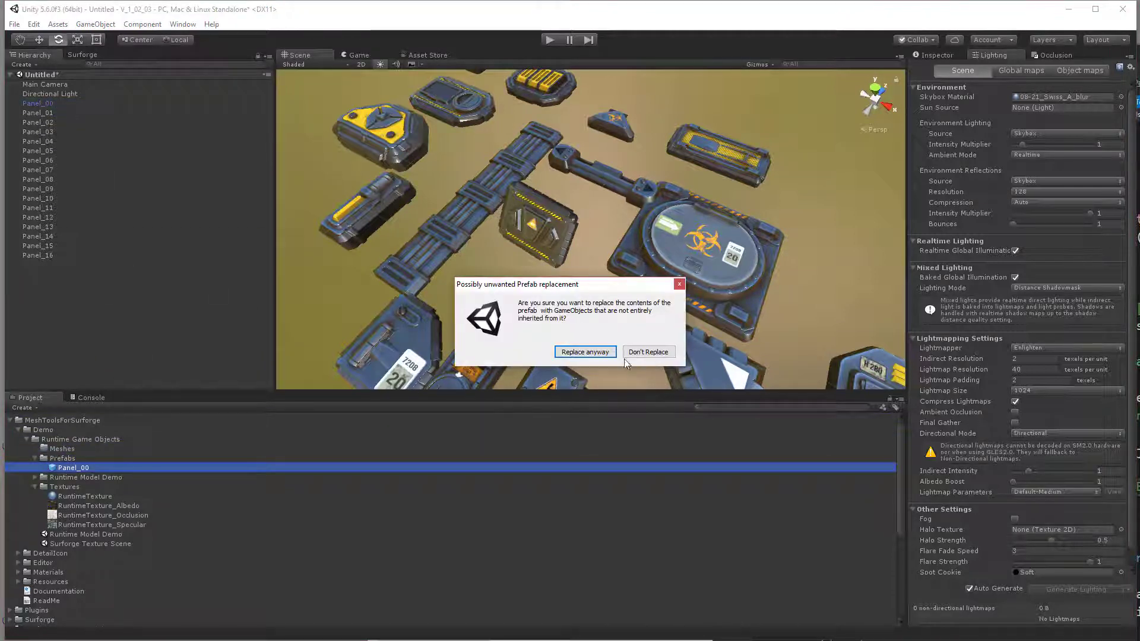
click(649, 352)
drag(52, 114, 109, 451)
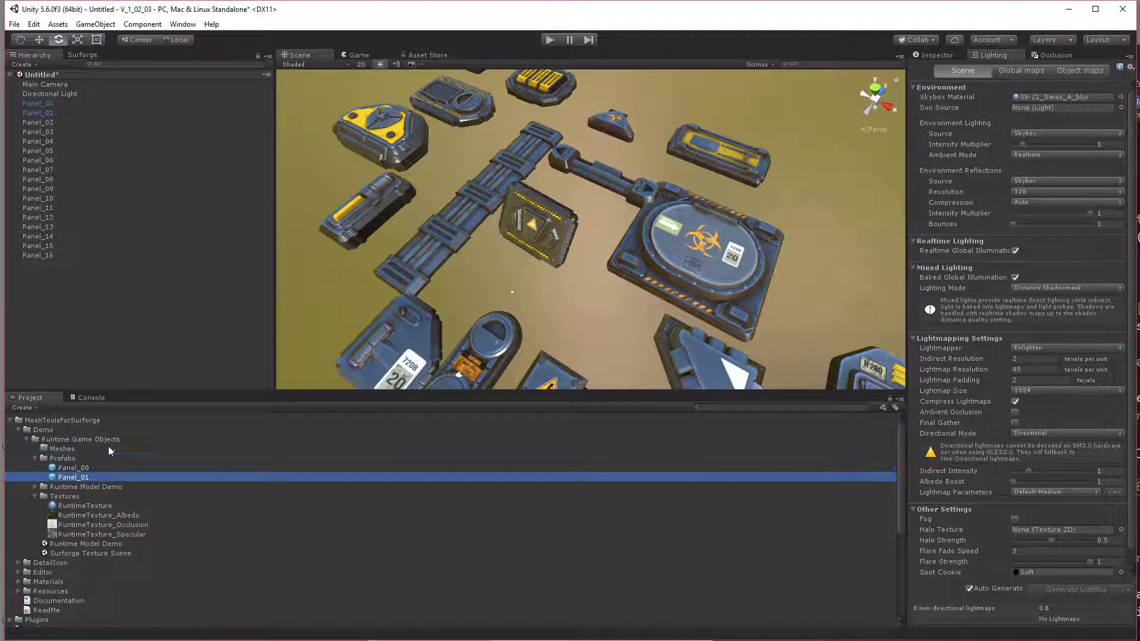
drag(48, 123, 86, 466)
drag(47, 133, 72, 460)
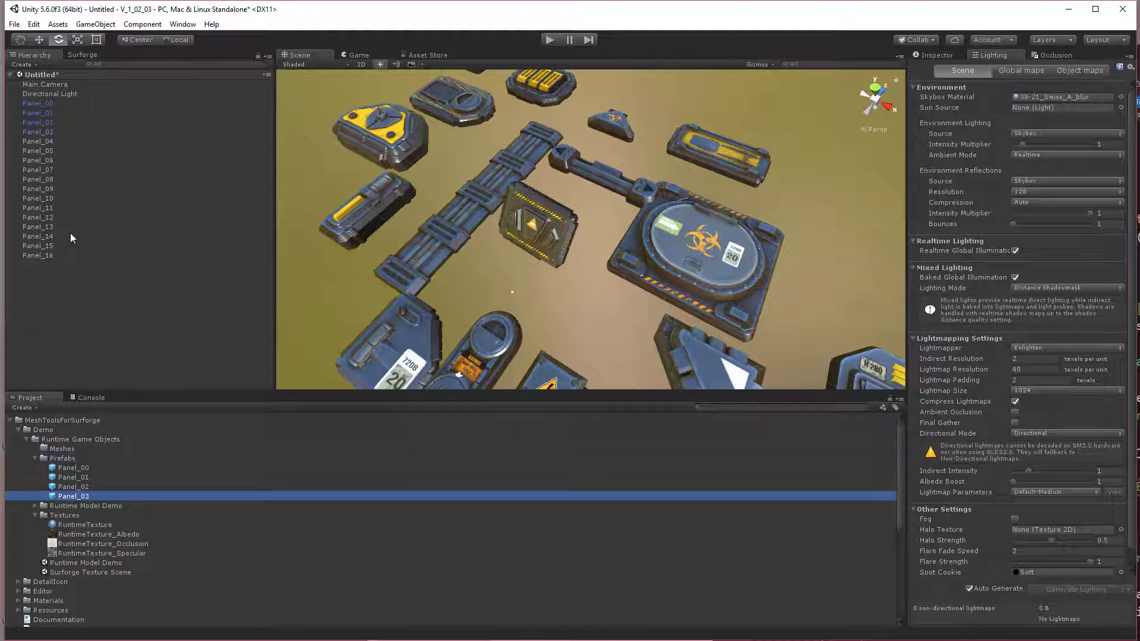
drag(48, 143, 73, 459)
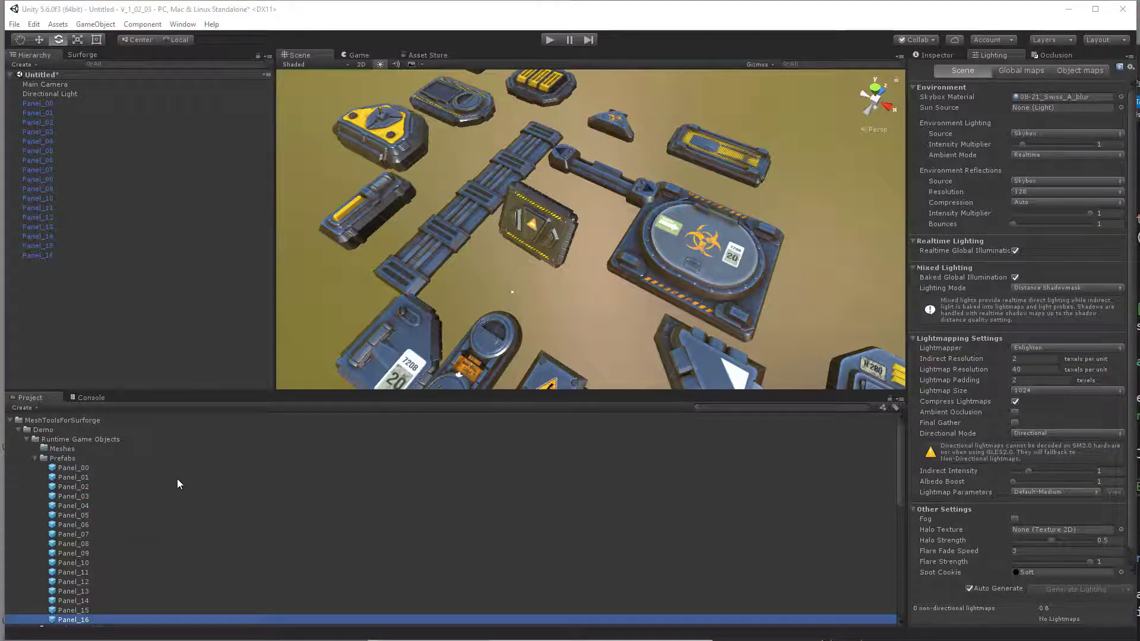
scroll(178, 523, down, 10)
Move the Panel_00–Panel_16 mesh assets into Meshes, then collapse the Meshes, Prefabs and Textures folders
scroll(155, 568, down, 4)
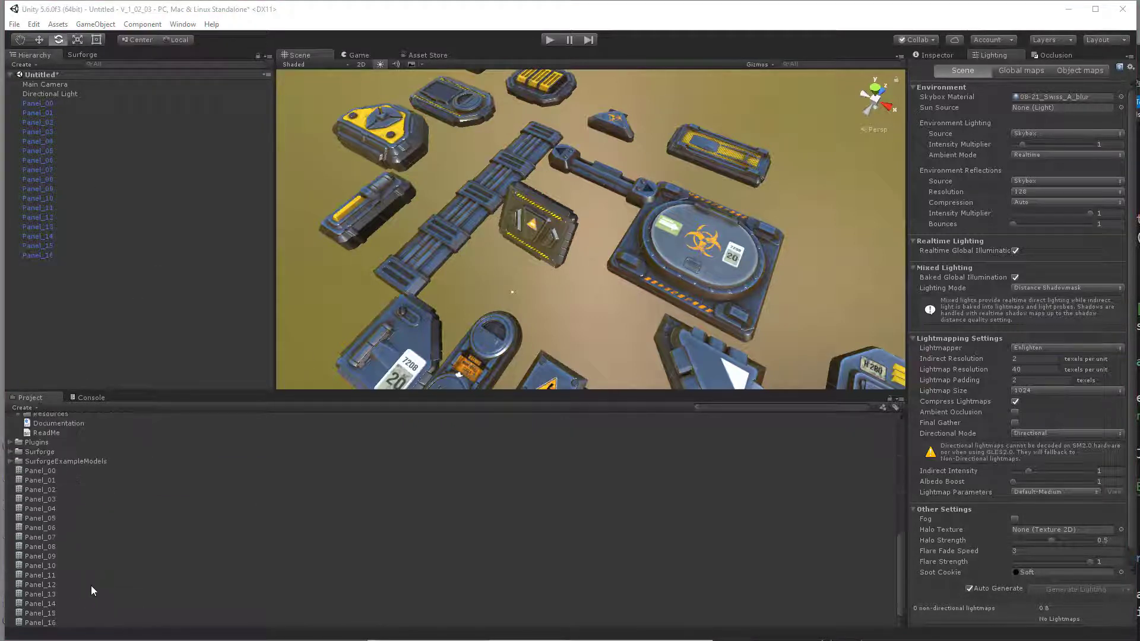
click(52, 472)
shift+click(47, 623)
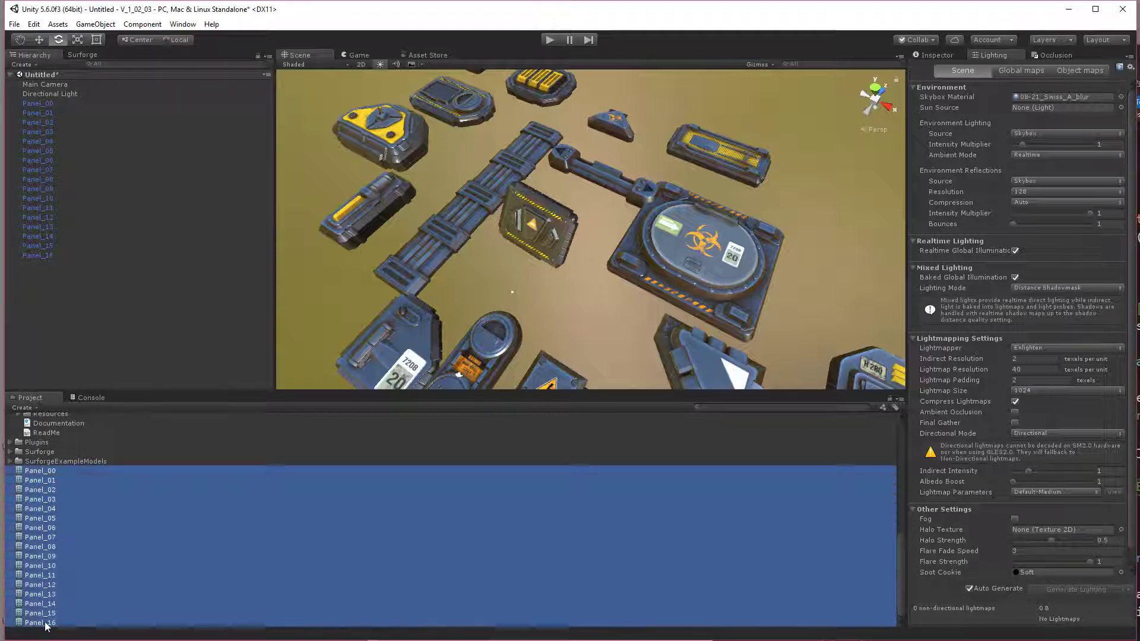
drag(52, 475, 62, 451)
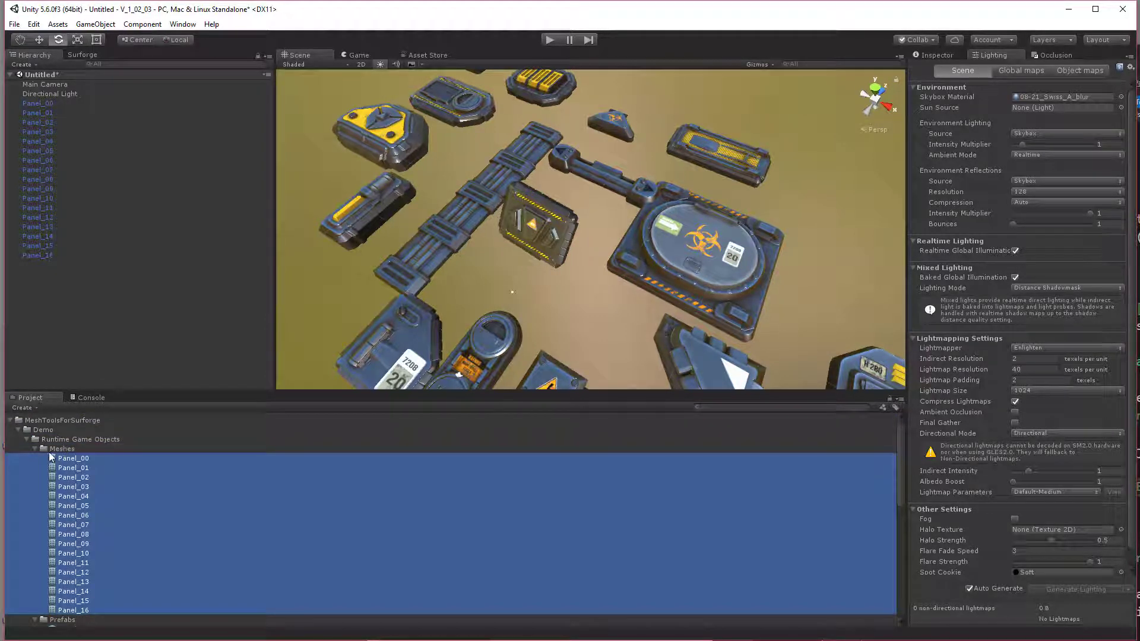
click(34, 448)
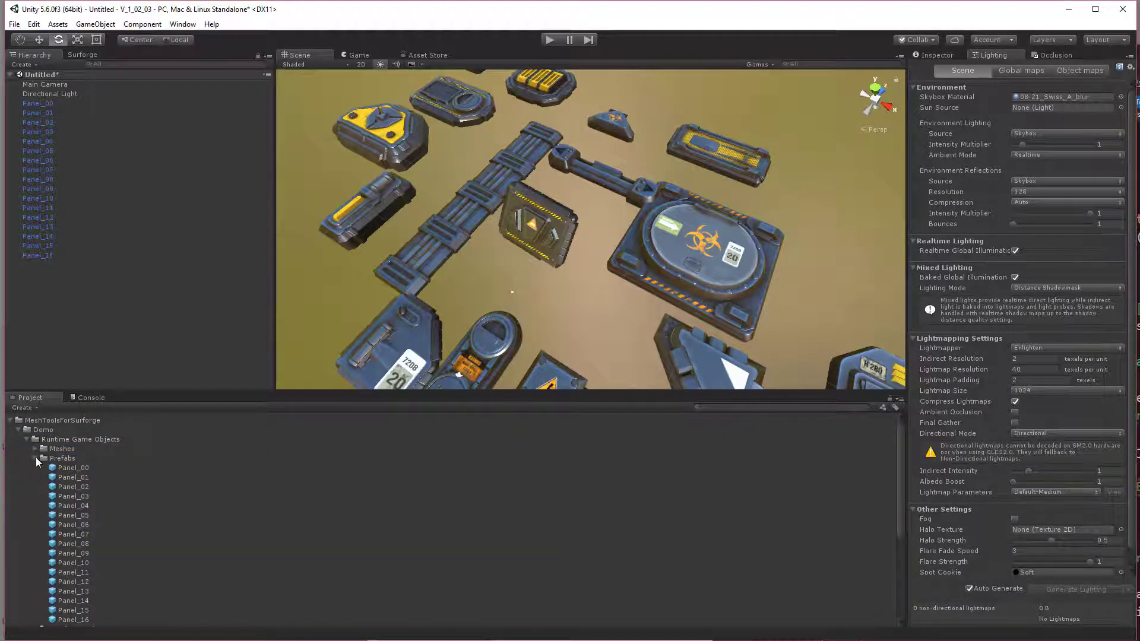
click(35, 458)
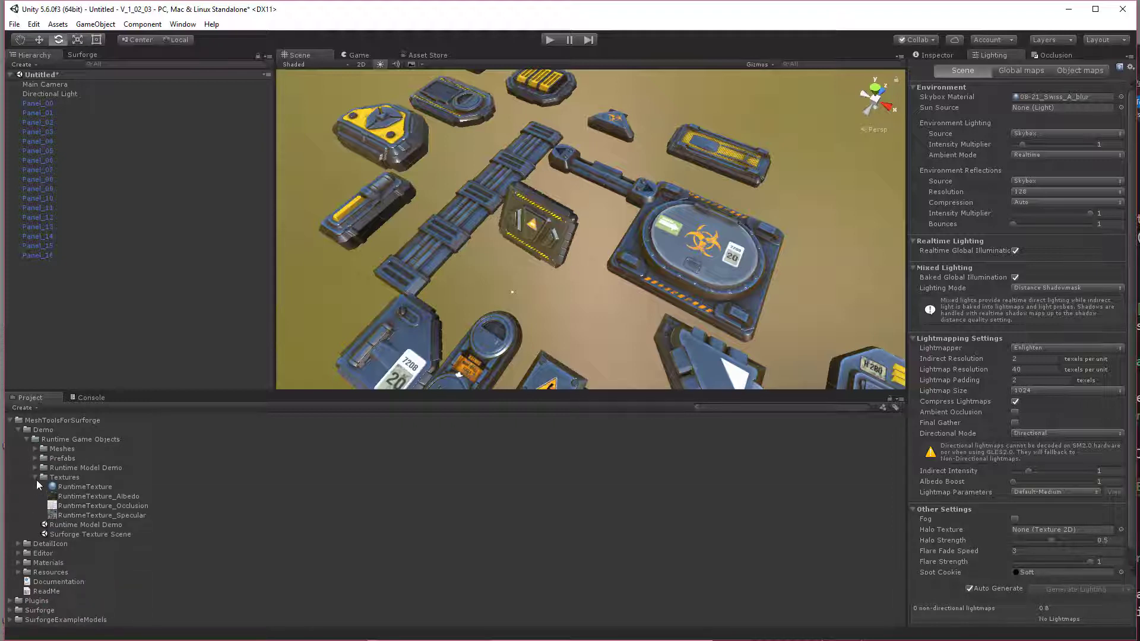
click(35, 478)
Frame Panel_06, preview the panel layout through the Game camera, then return to the Scene view
double_click(36, 160)
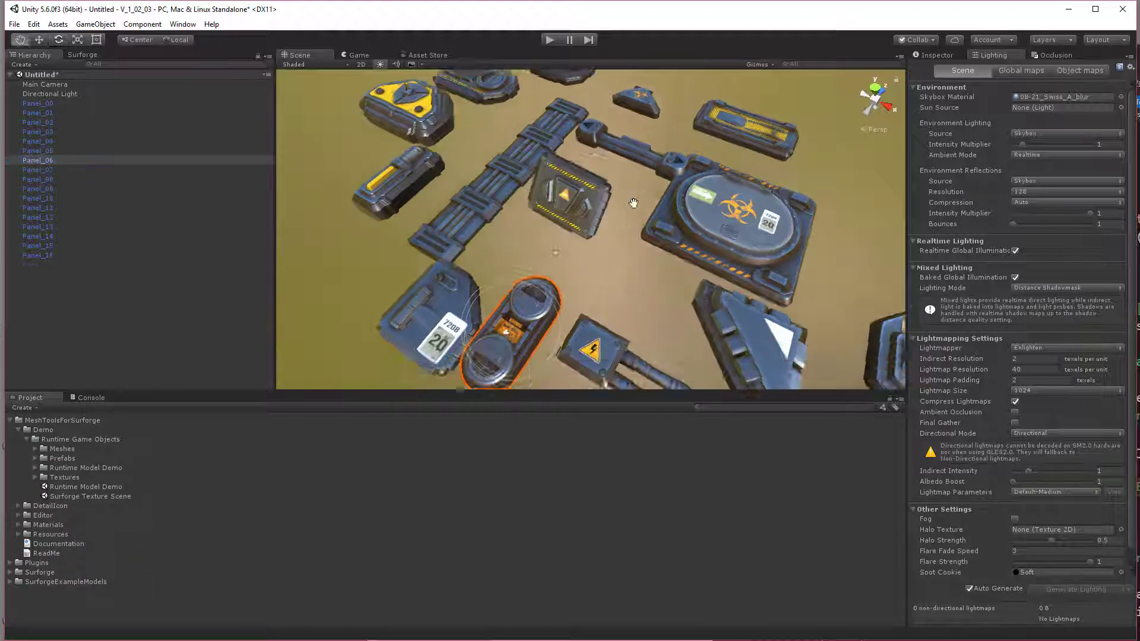
click(358, 56)
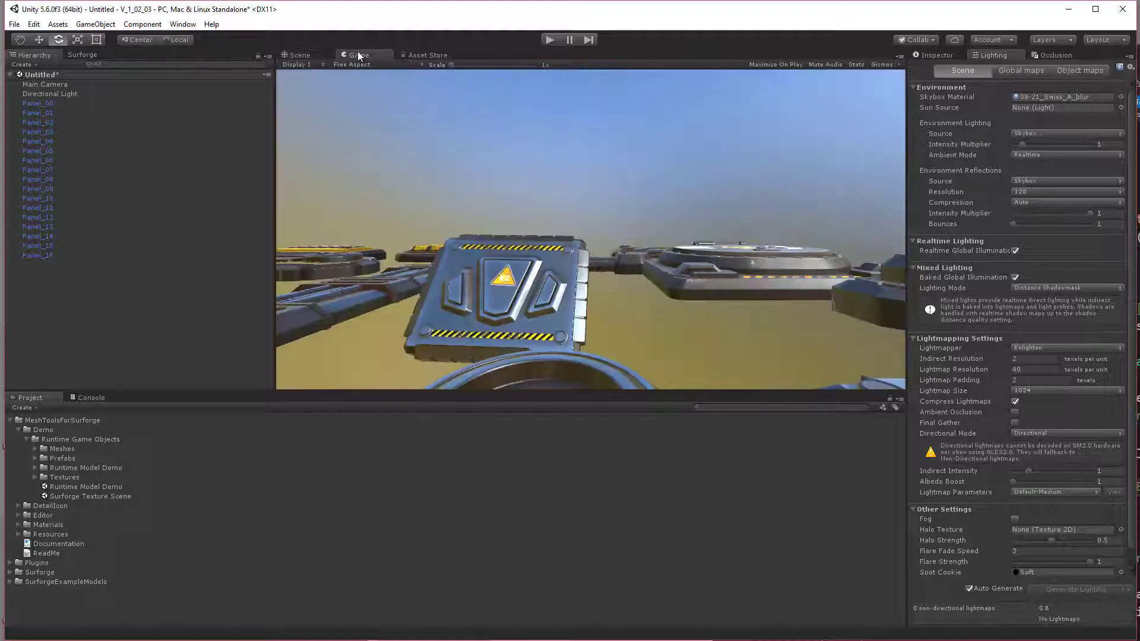
click(300, 54)
alt+drag(504, 226, 519, 228)
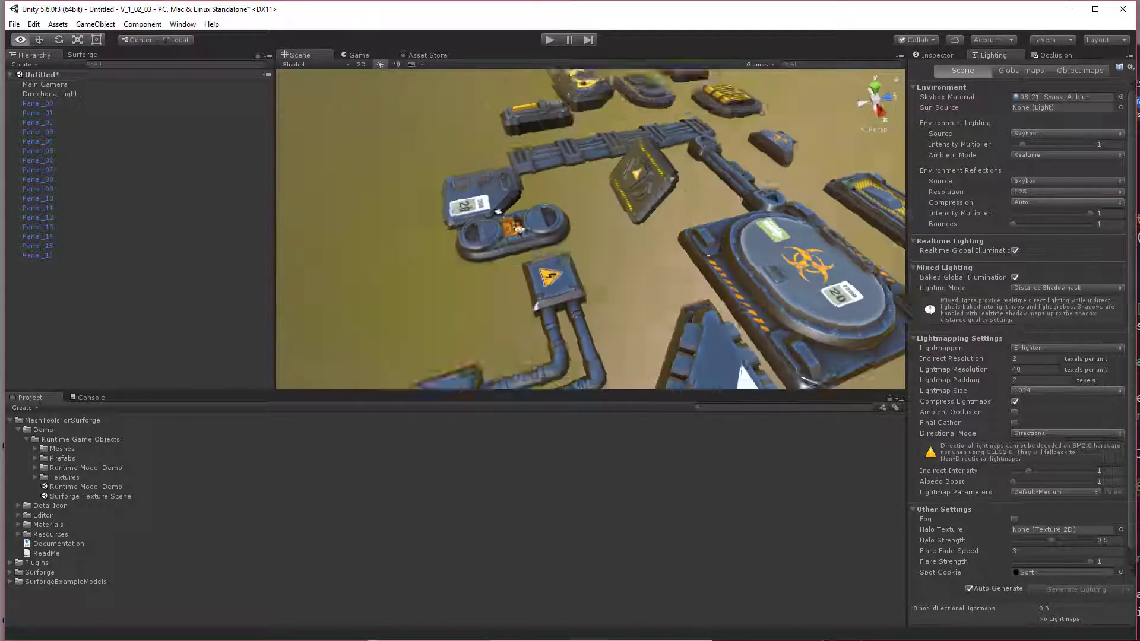